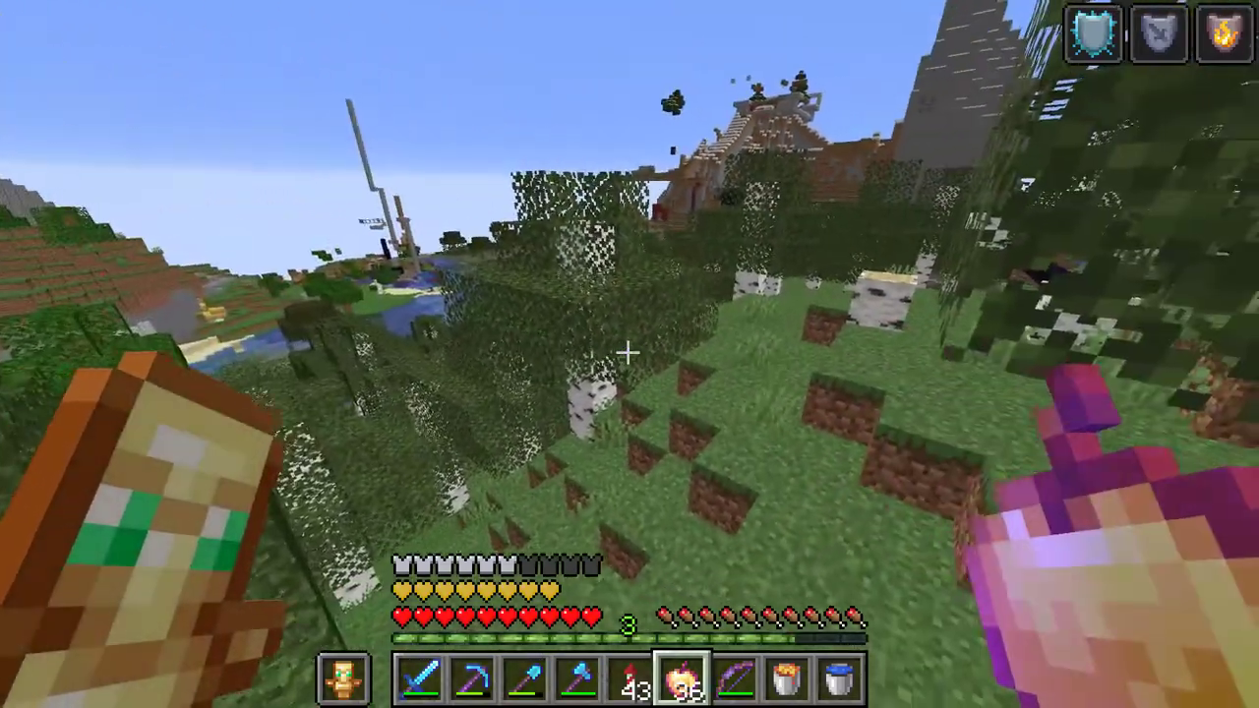
- Leave the Minecraft game for the multiplayer server list and switch to the minecraft-world-downloader GitHub page in Firefox
key(Escape)
click(629, 472)
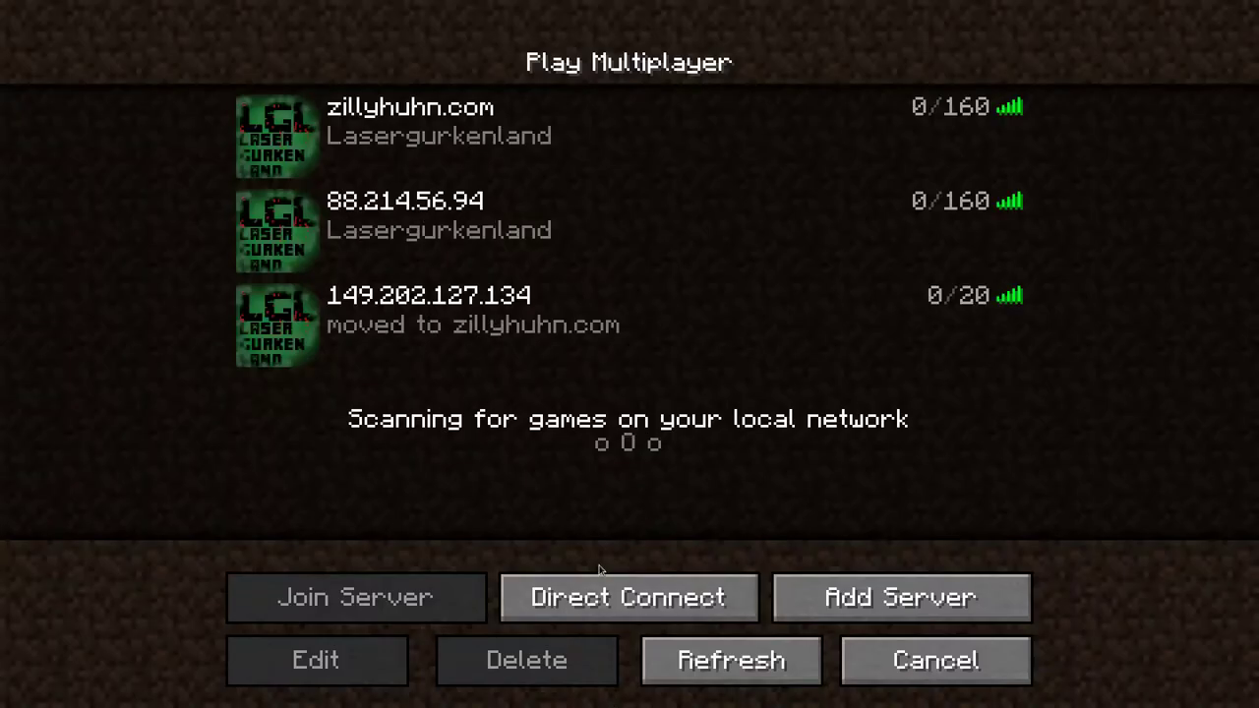
key(super)
click(523, 376)
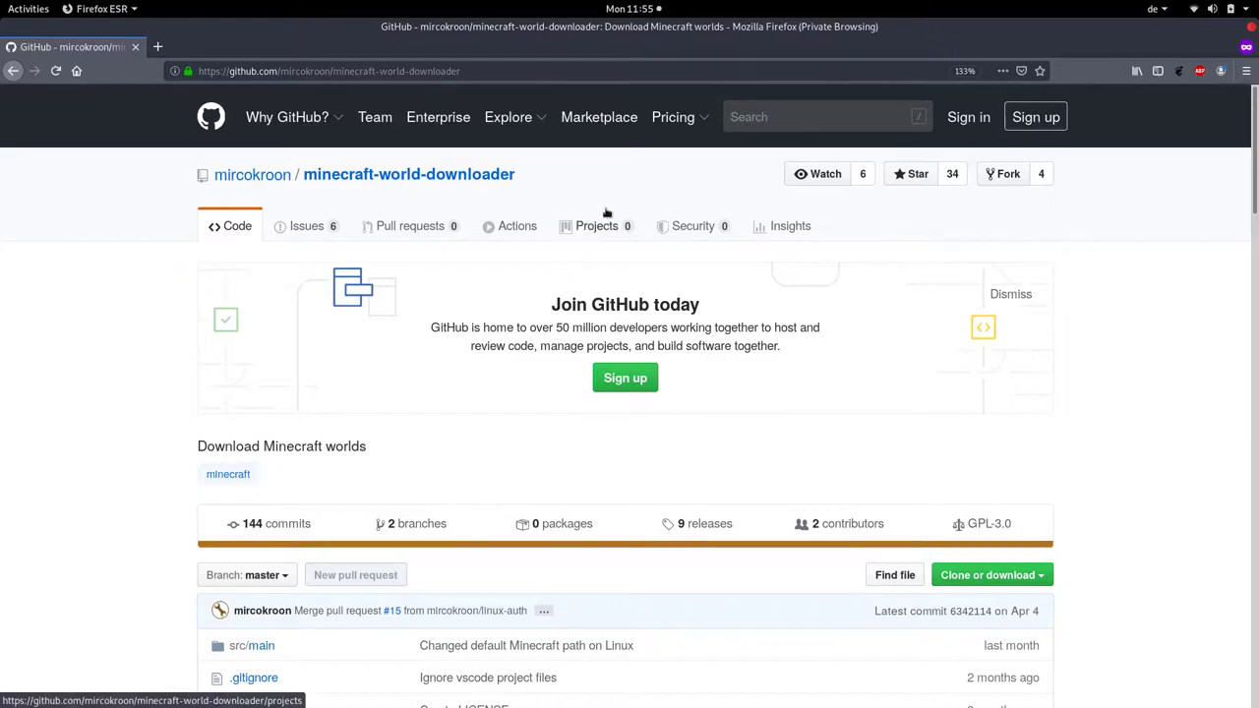
- Request world-downloader.jar from the v1.4.1 release on the repository's releases page, cancel the download and return to the repository page
scroll(606, 217, down, 3)
scroll(606, 213, down, 2)
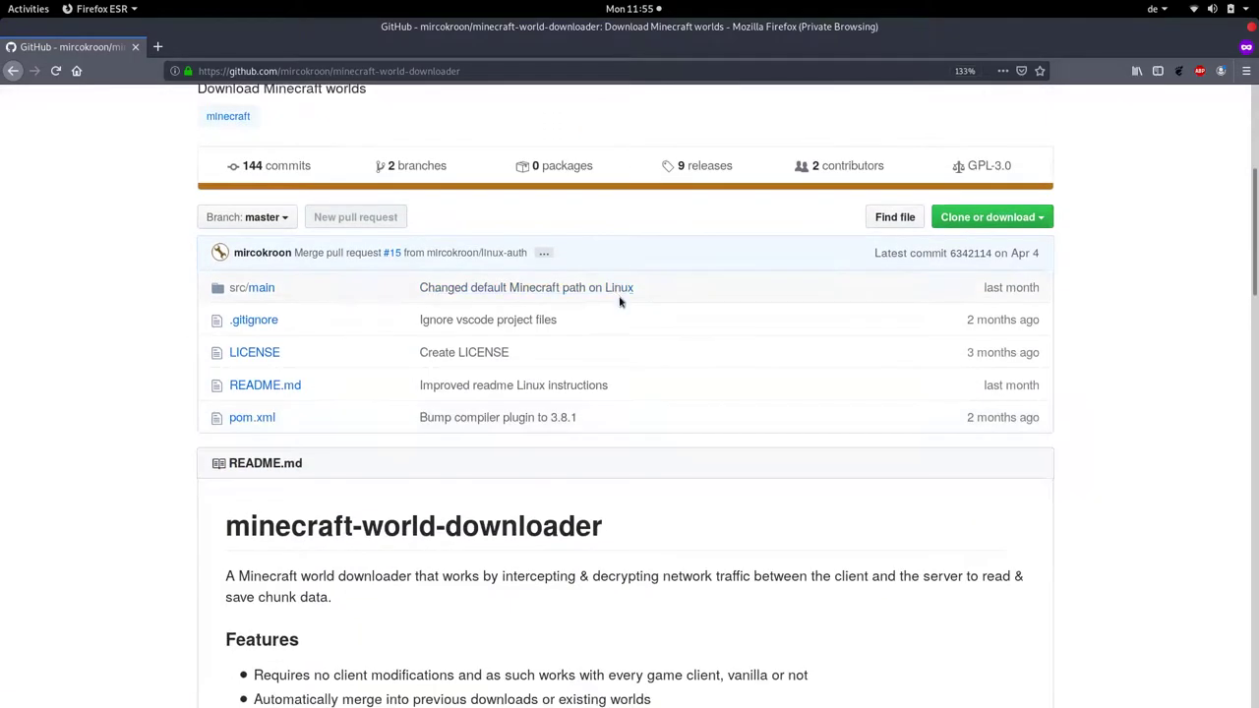
scroll(677, 345, up, 2)
click(704, 319)
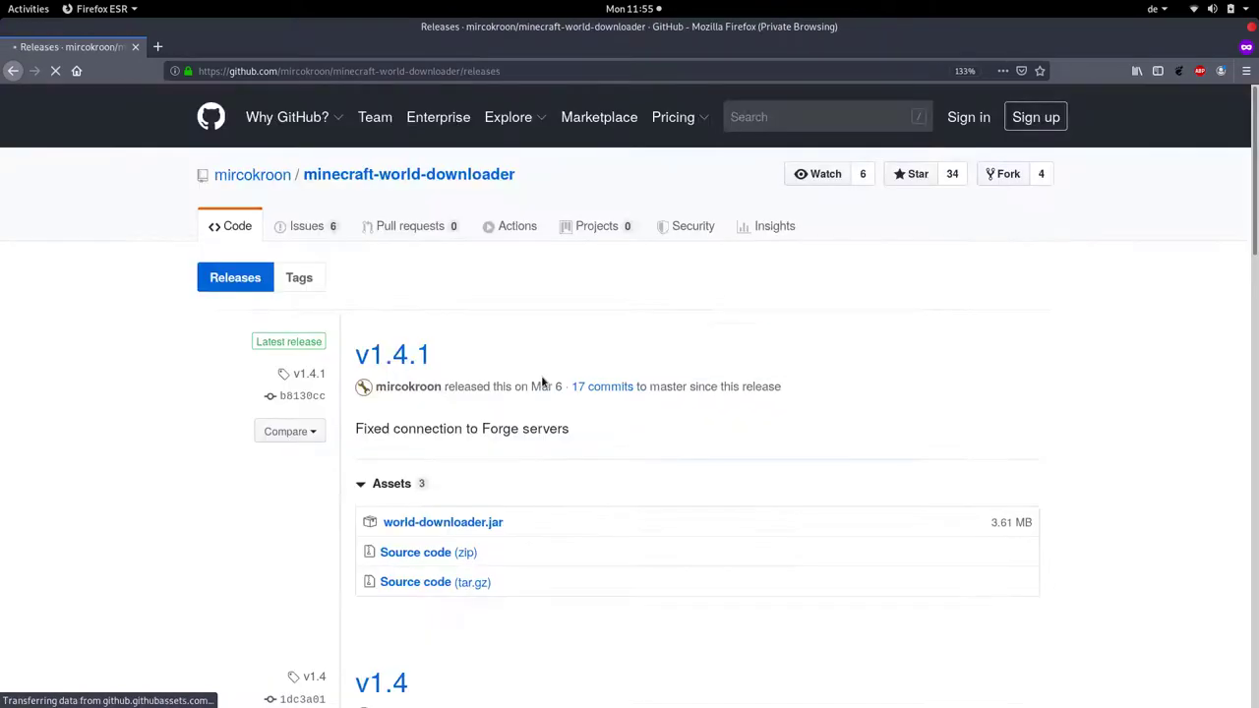
scroll(438, 424, down, 5)
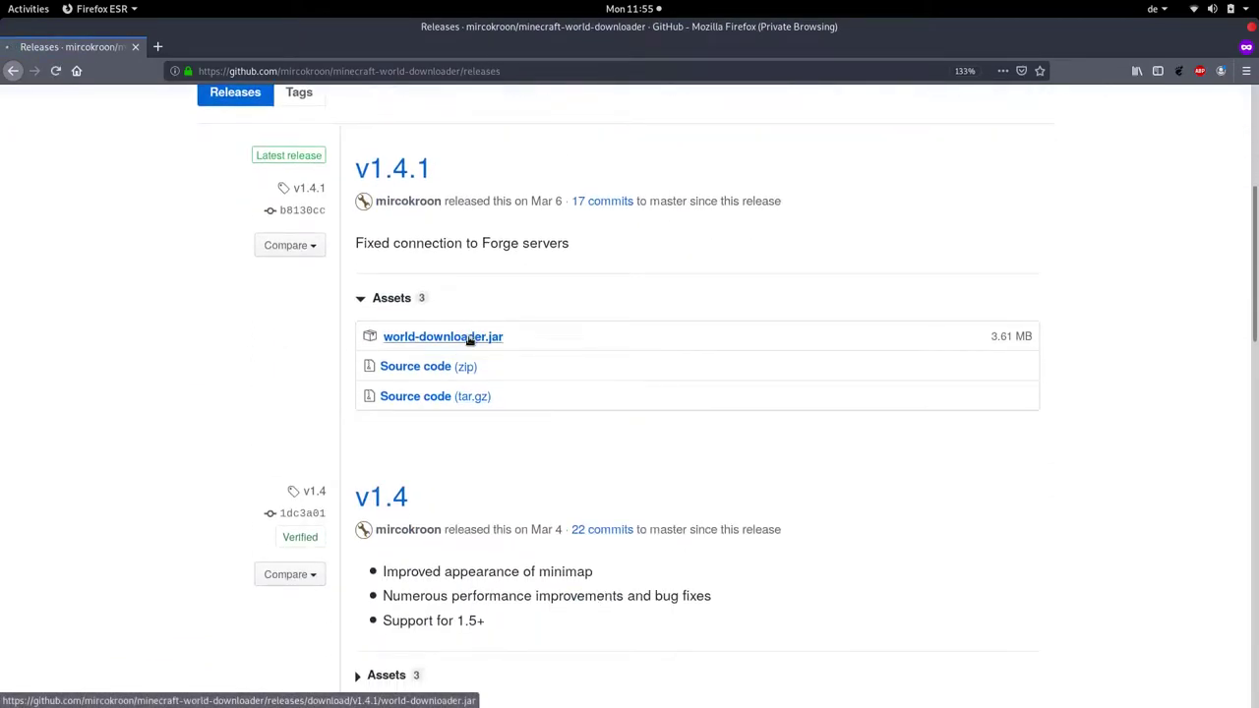
click(394, 339)
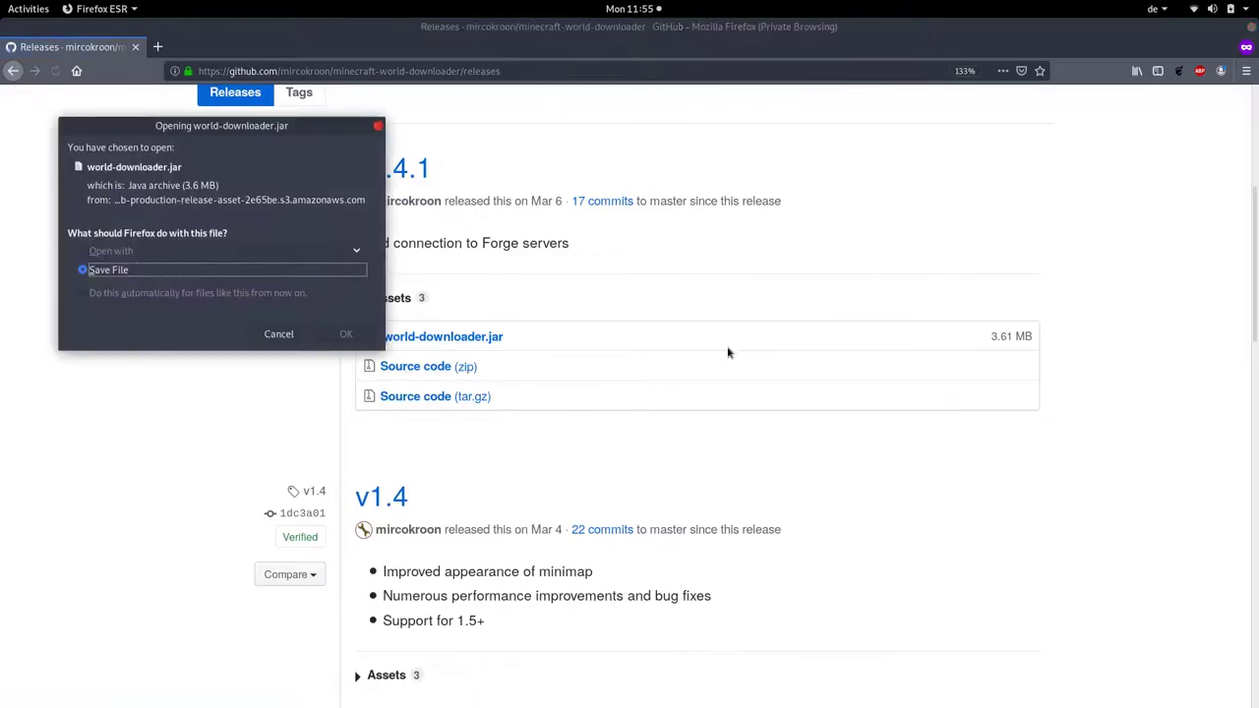
click(279, 334)
click(12, 71)
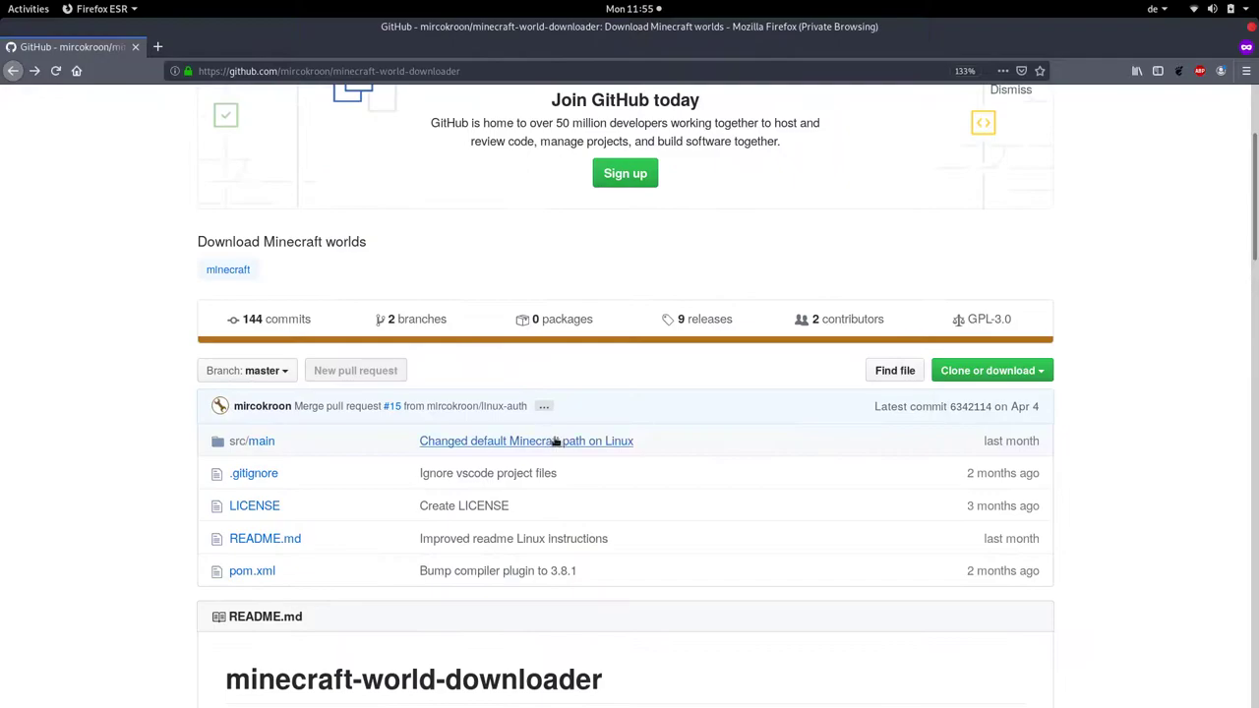
- Examine the README's features, requirements, basic usage, options table and the Linux download command
scroll(524, 371, down, 3)
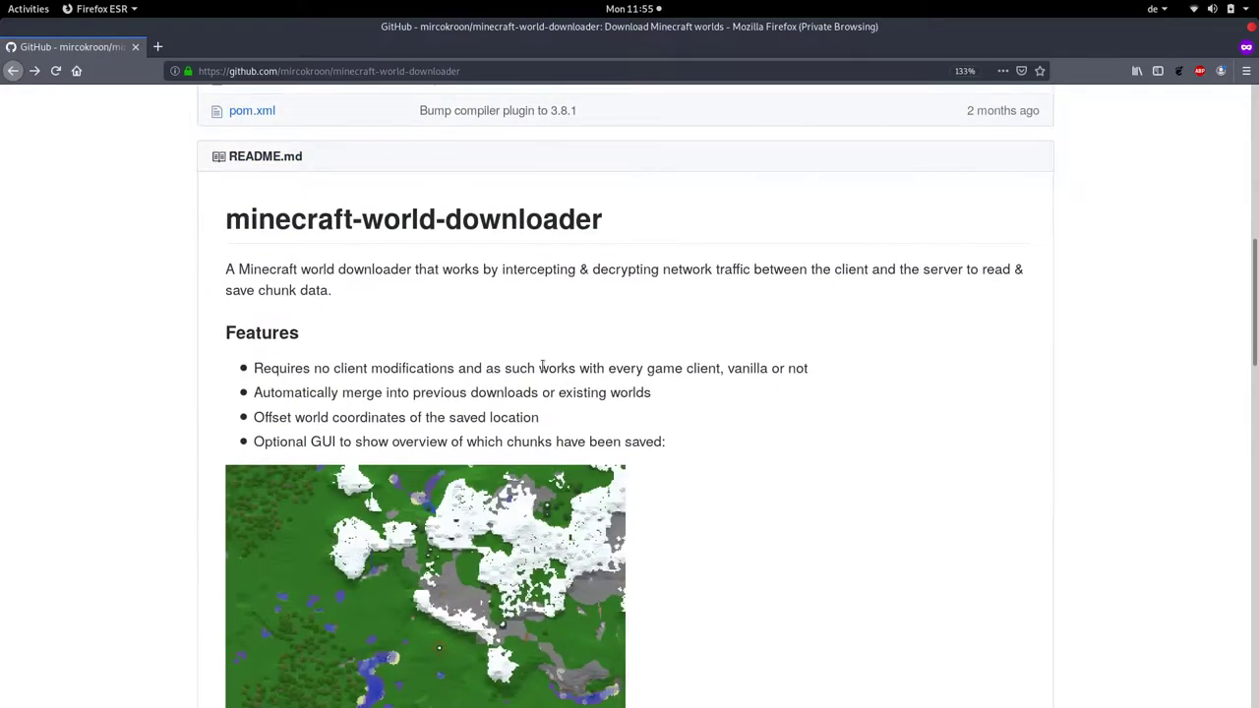
scroll(542, 366, down, 2)
scroll(558, 309, up, 3)
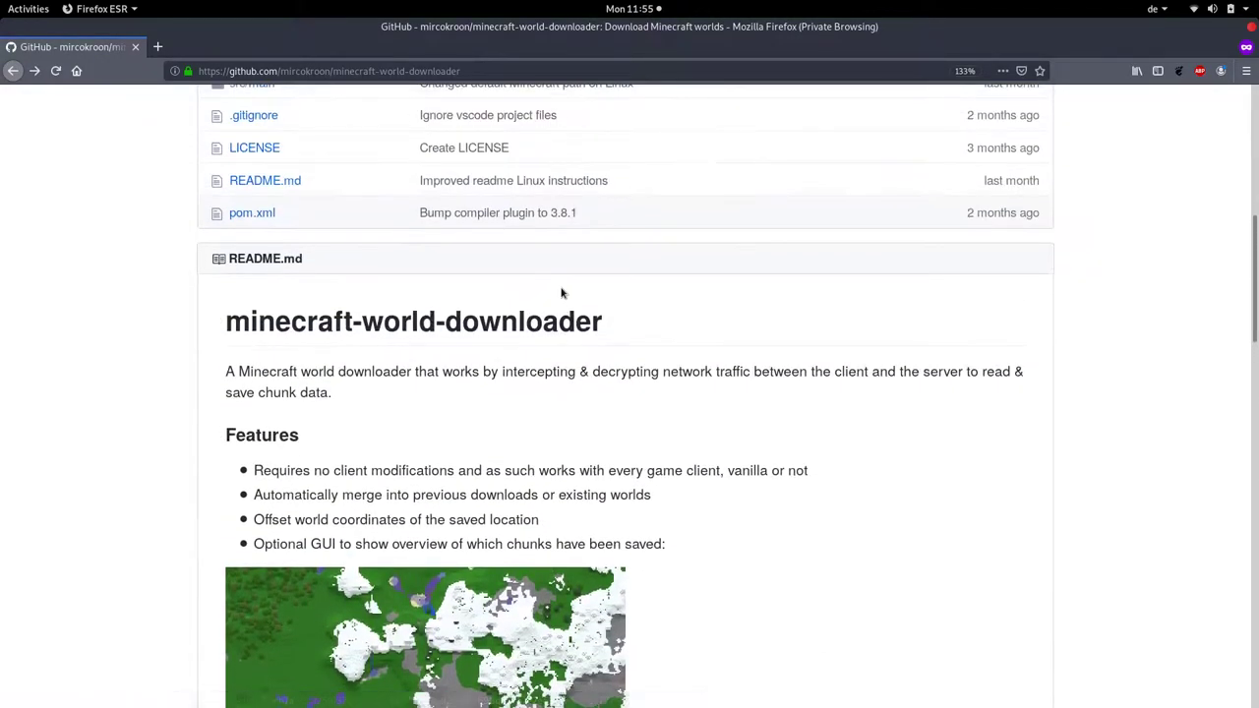
scroll(557, 309, down, 1)
scroll(558, 309, down, 3)
scroll(557, 396, down, 3)
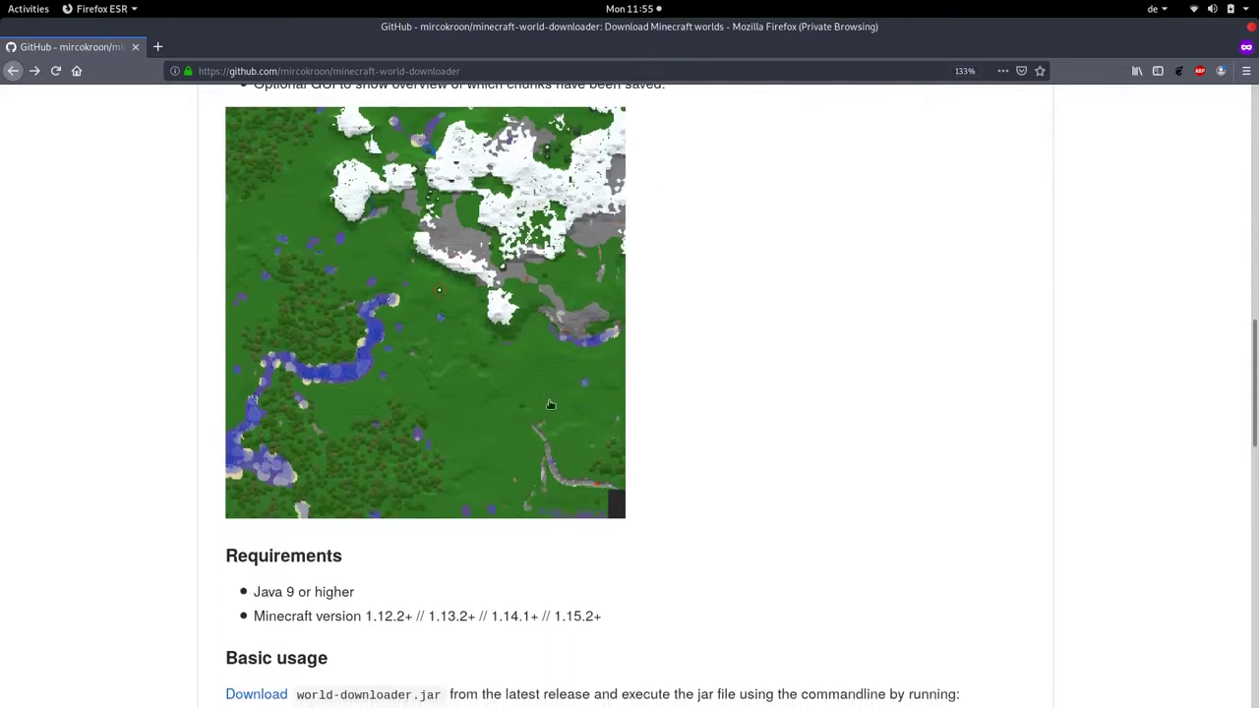
scroll(409, 374, down, 3)
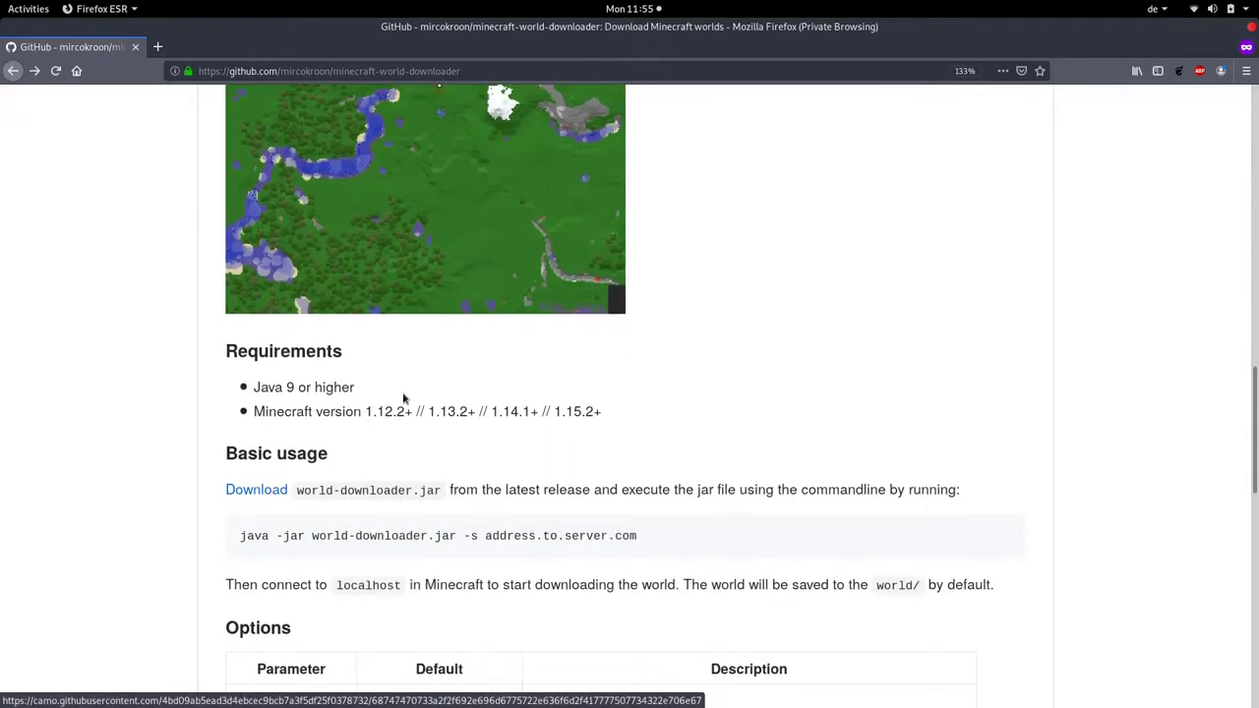
drag(363, 411, 643, 422)
click(602, 448)
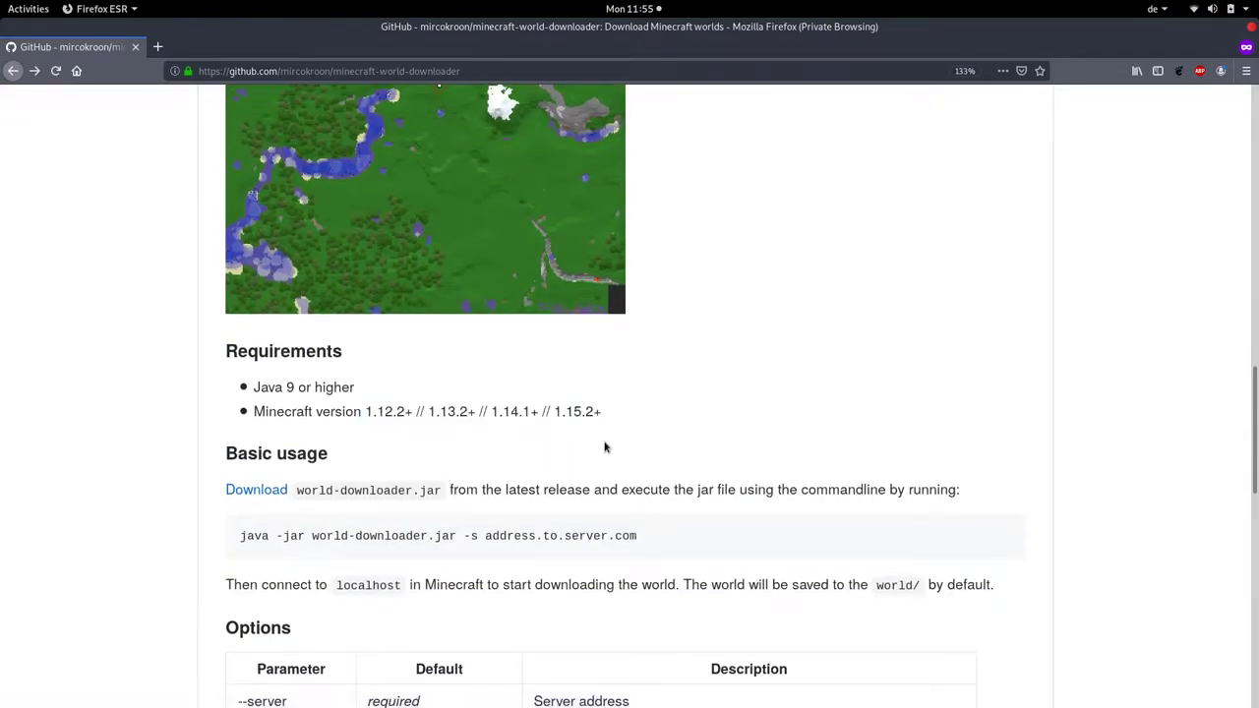
scroll(490, 346, down, 4)
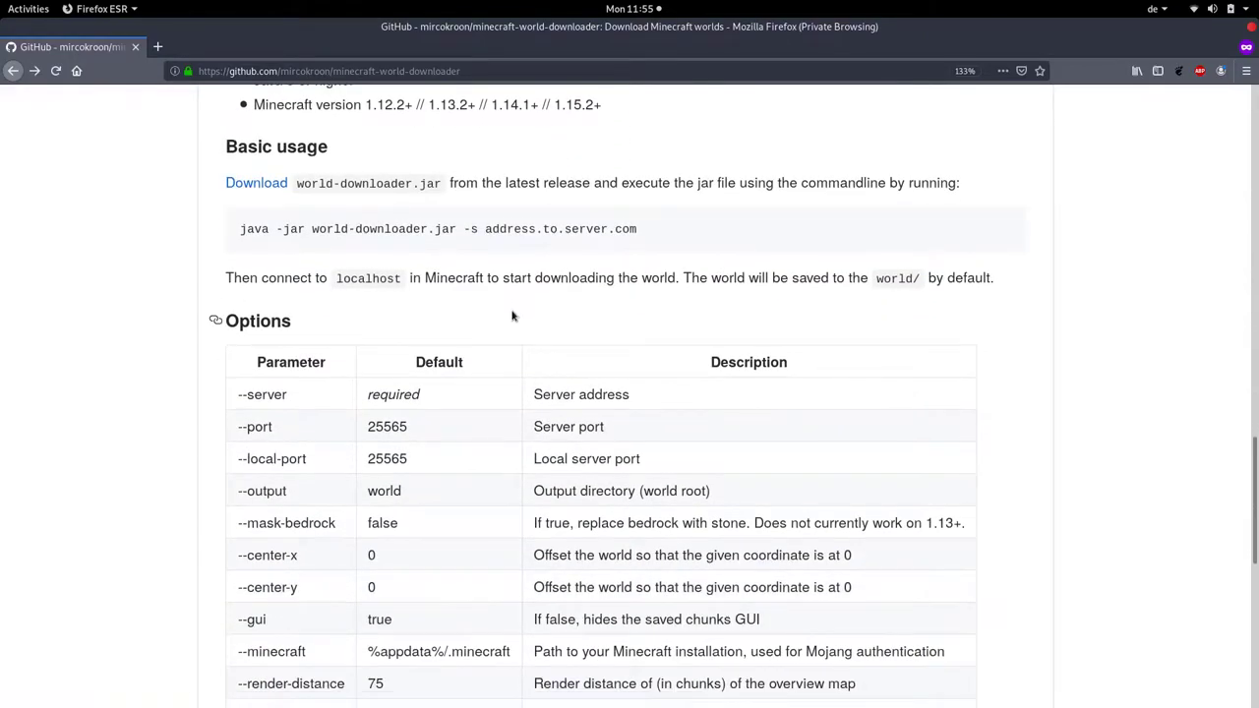
scroll(511, 316, down, 5)
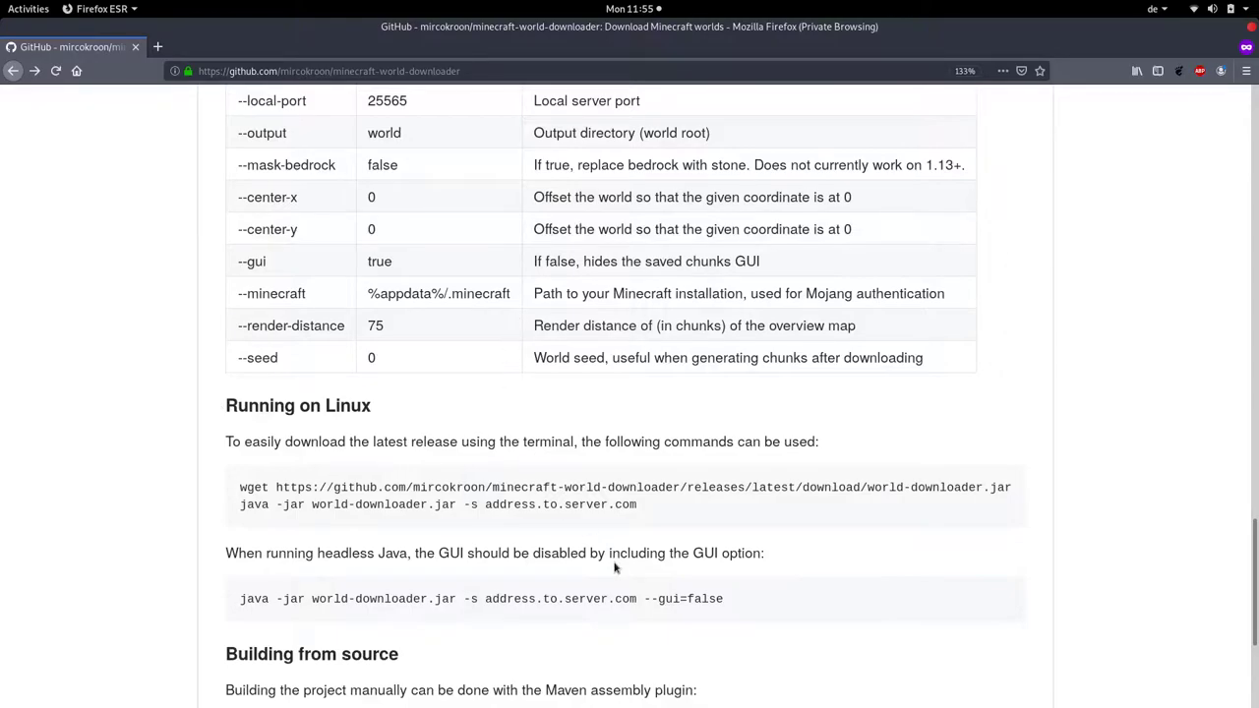
scroll(500, 531, down, 3)
drag(234, 286, 519, 286)
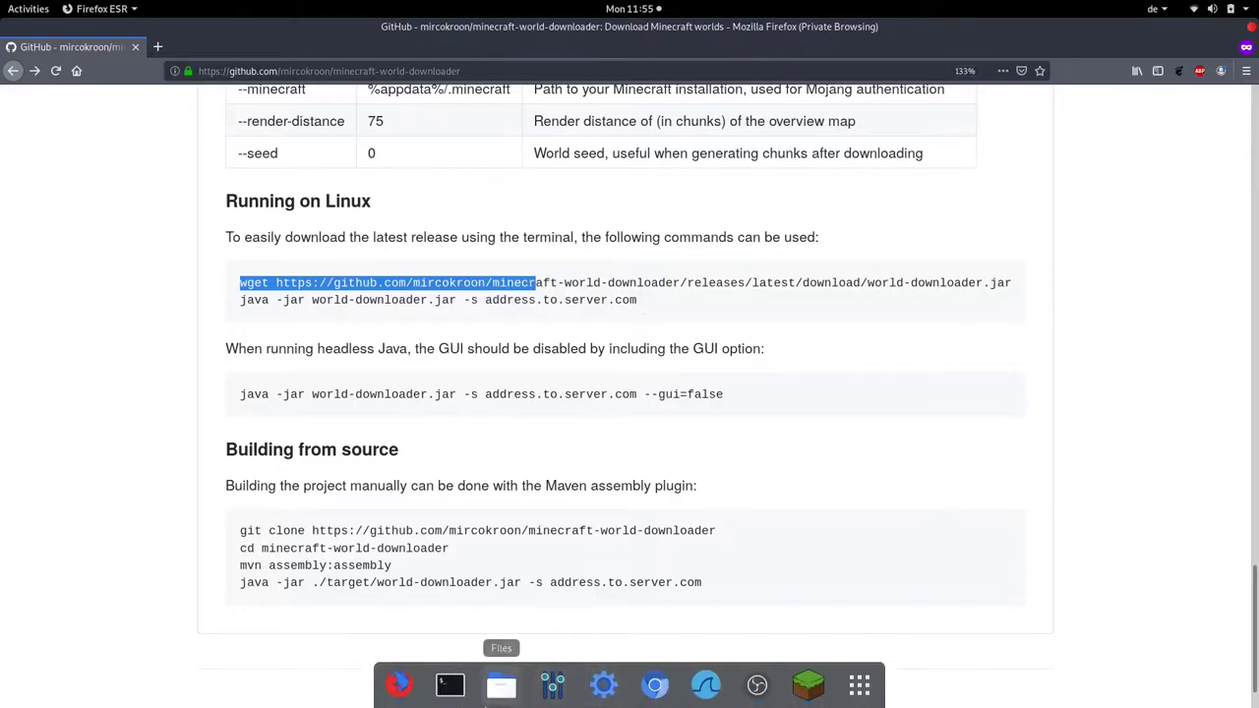
- Switch to the terminal and begin the command with java -jar world-downloader.jar, without running it
click(452, 686)
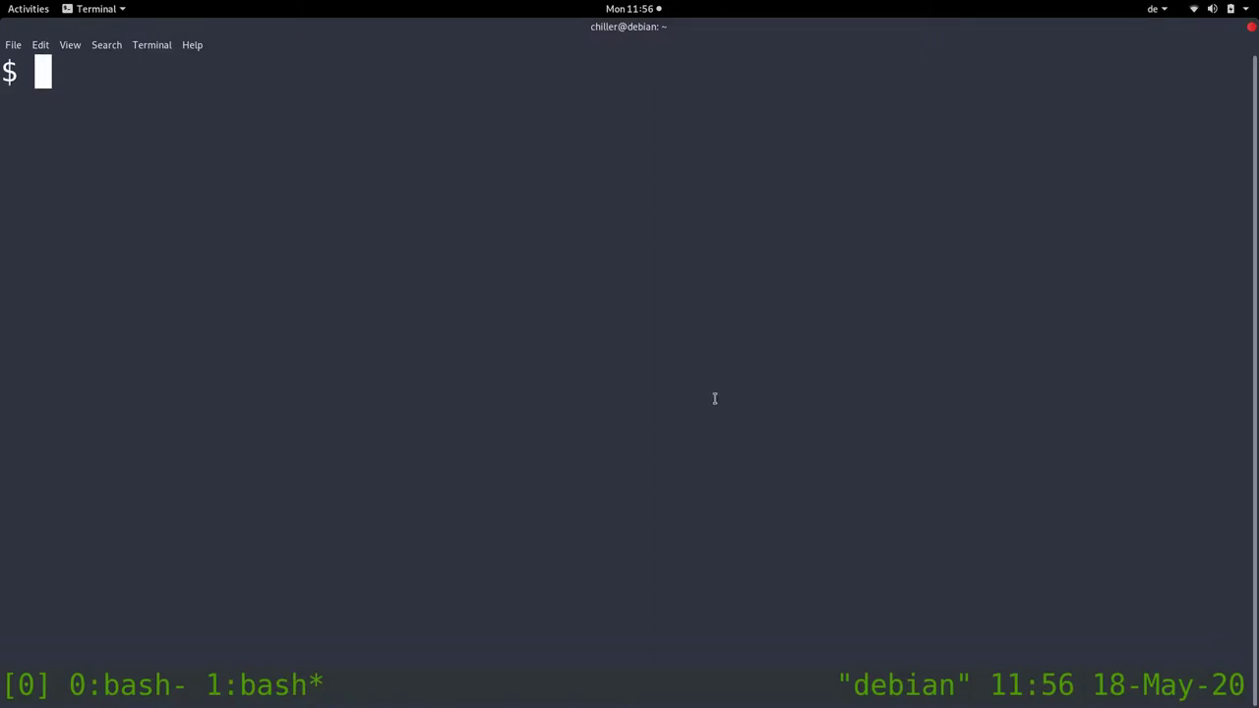
text(java -jar )
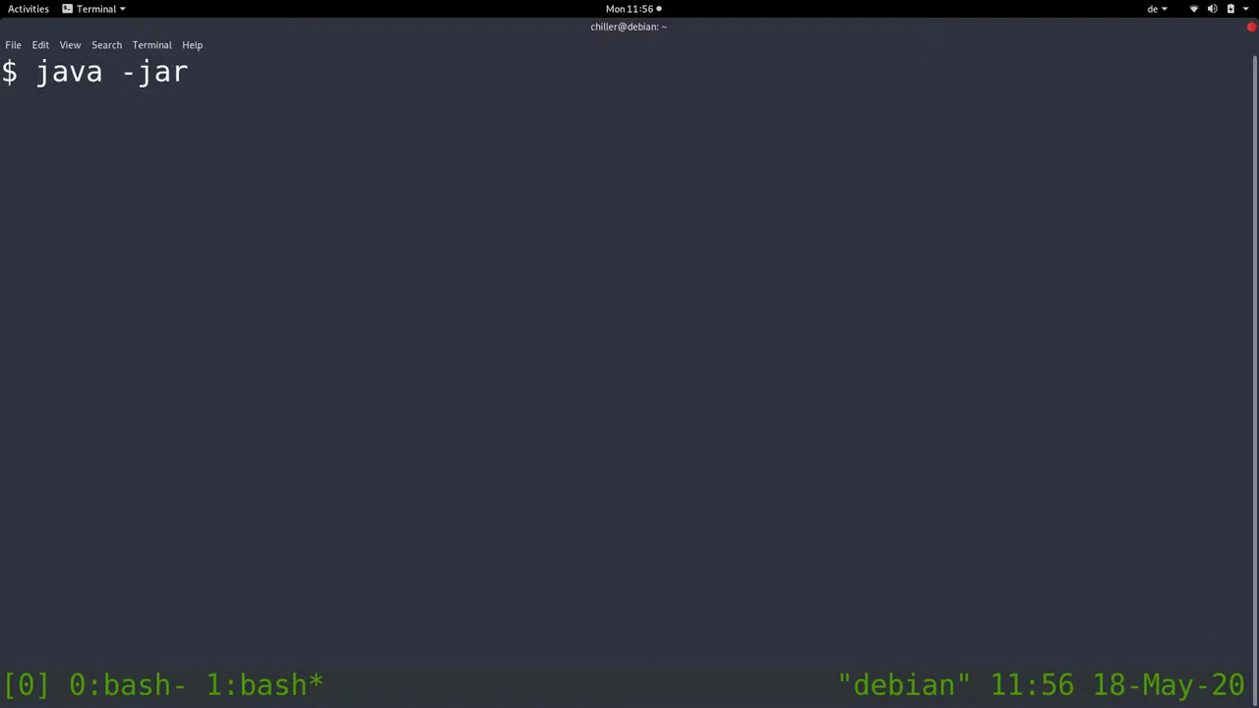
text(world-d)
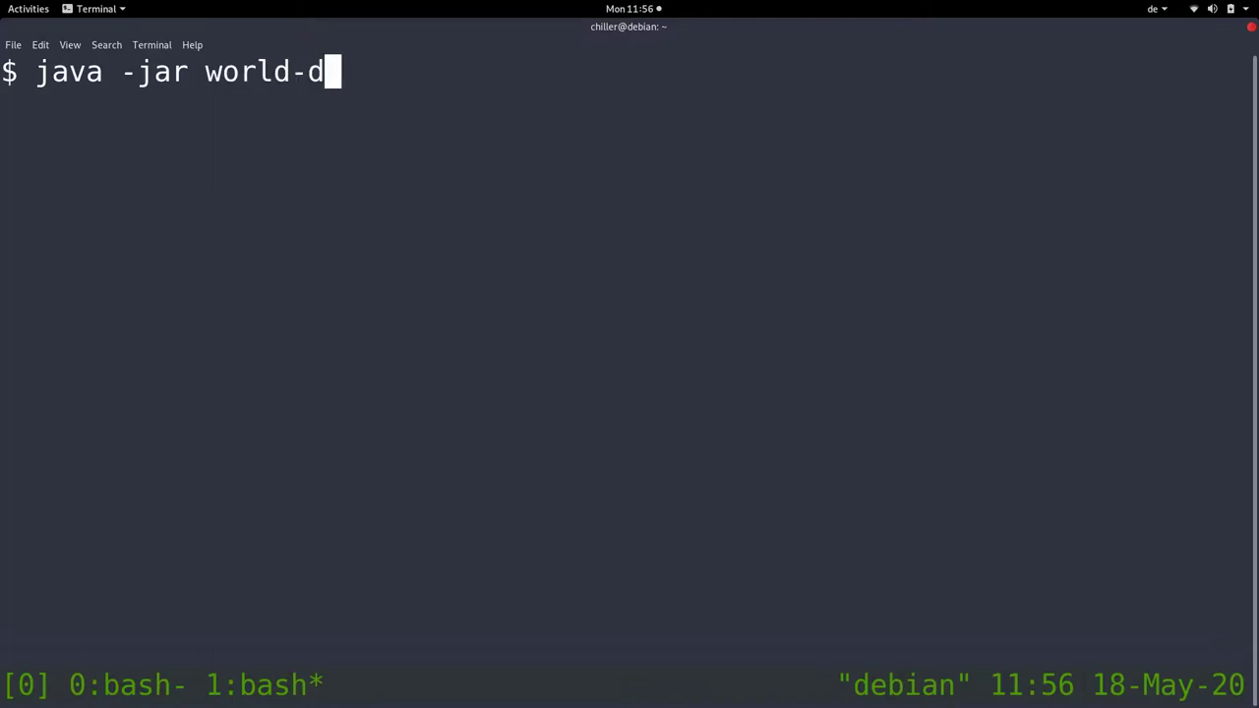
key(Tab)
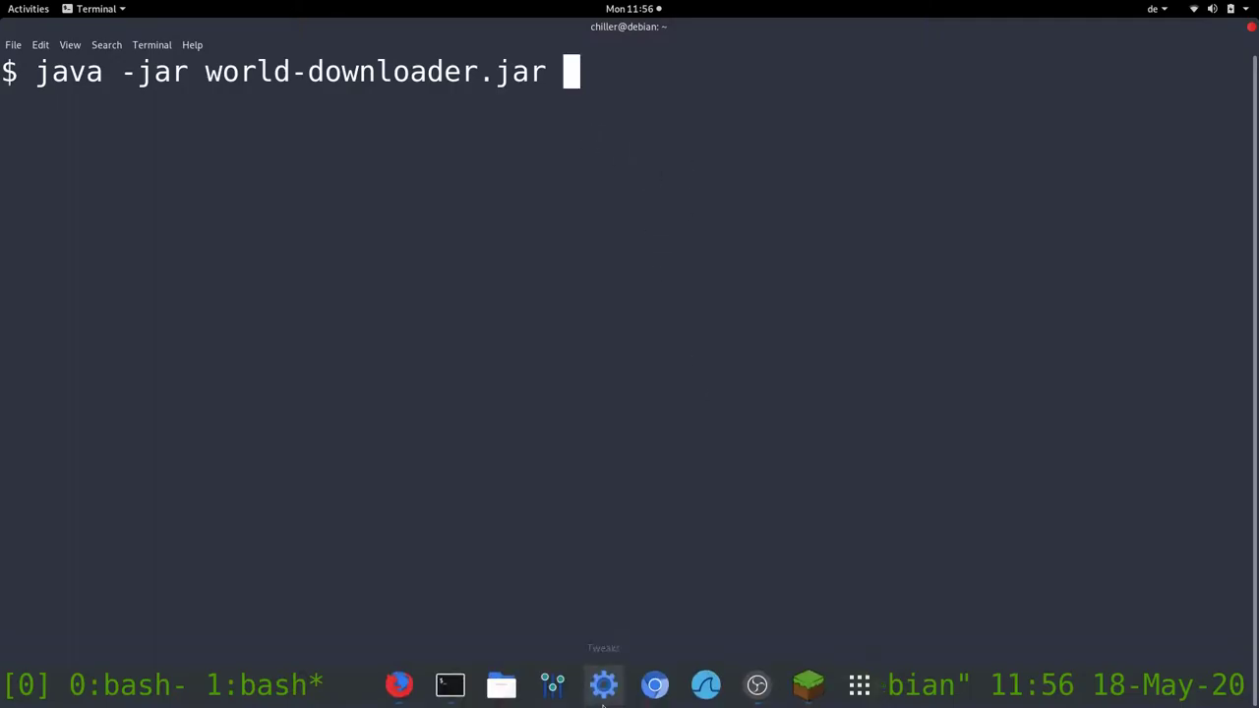
- Check the --server option in the README in Firefox and the server addresses in Minecraft's multiplayer list
click(400, 685)
scroll(81, 392, up, 7)
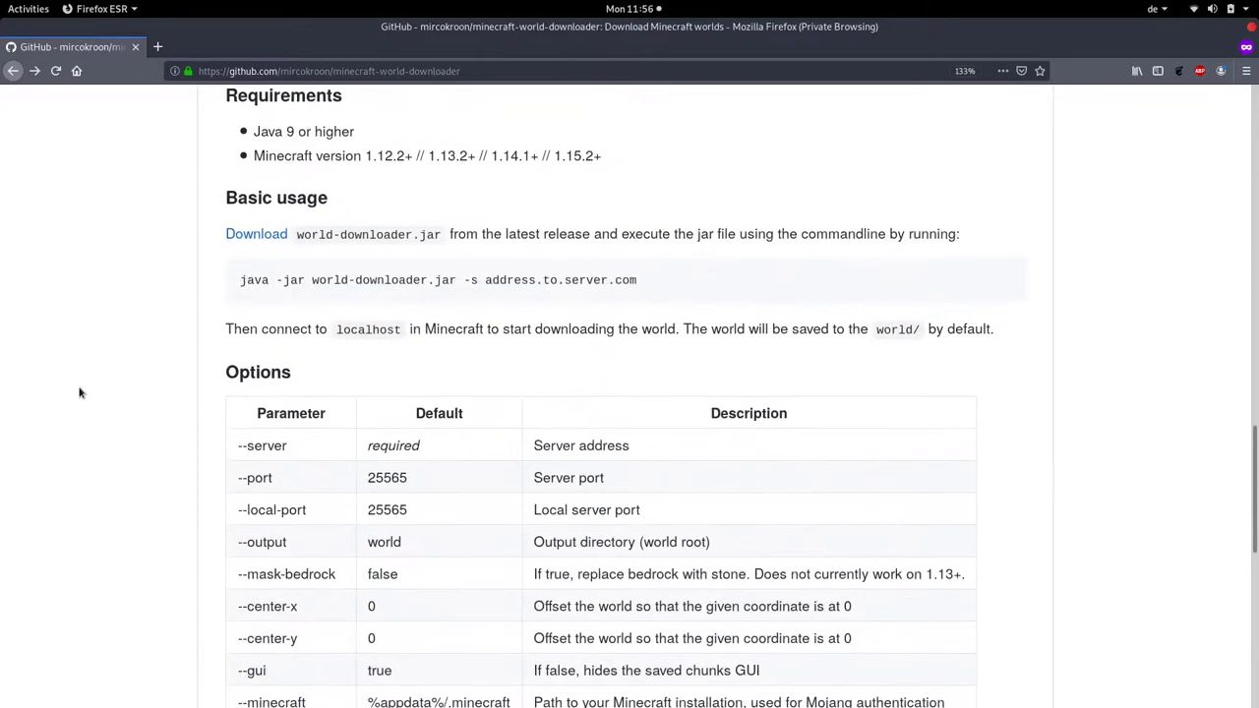
scroll(189, 362, down, 1)
scroll(226, 309, down, 1)
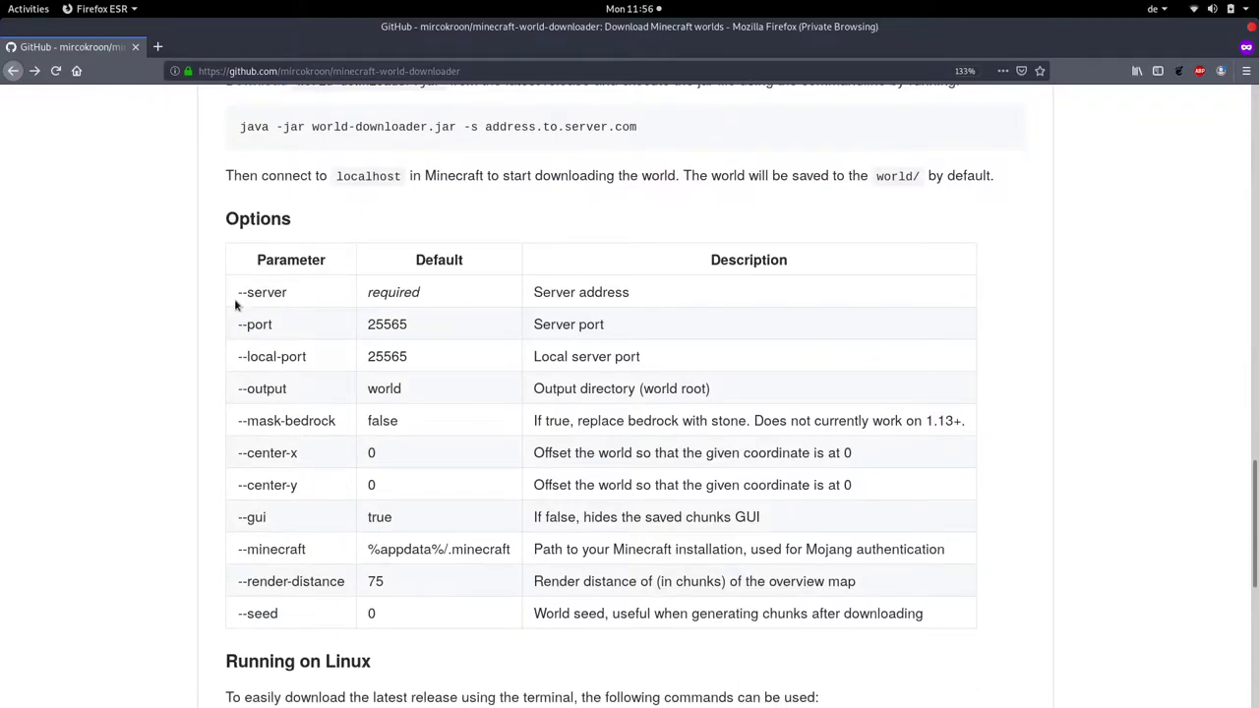
drag(235, 306, 321, 299)
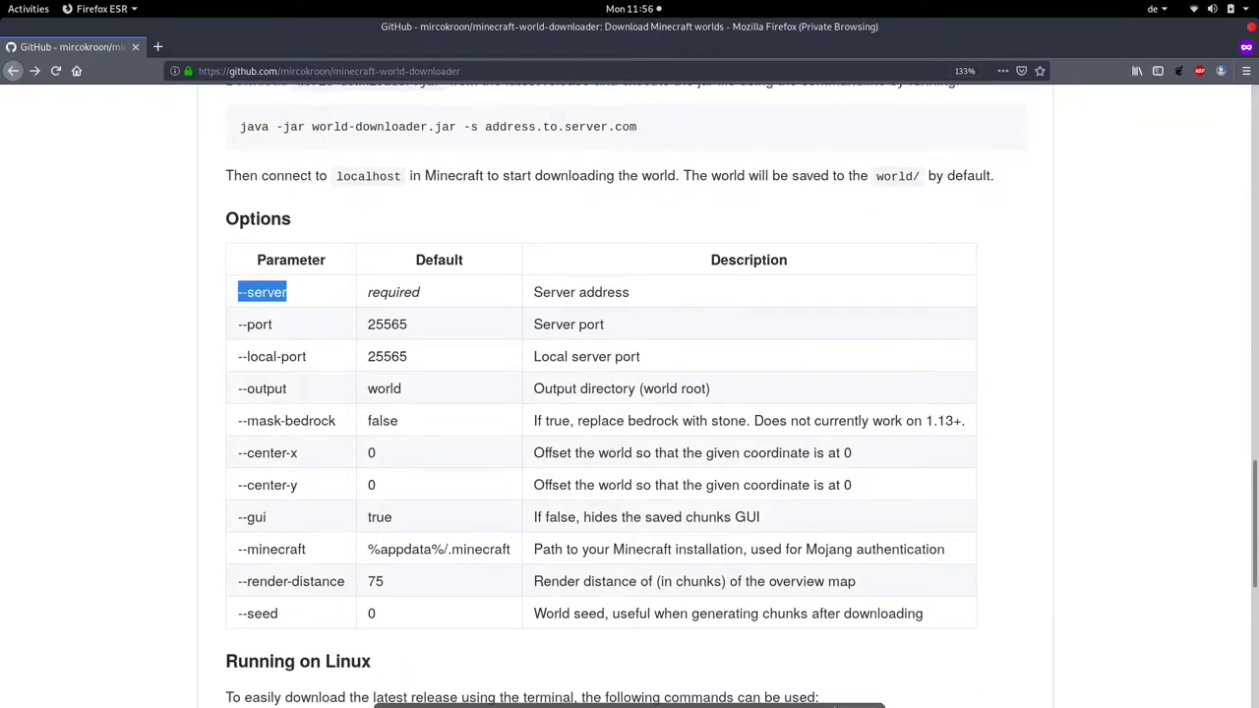
click(809, 685)
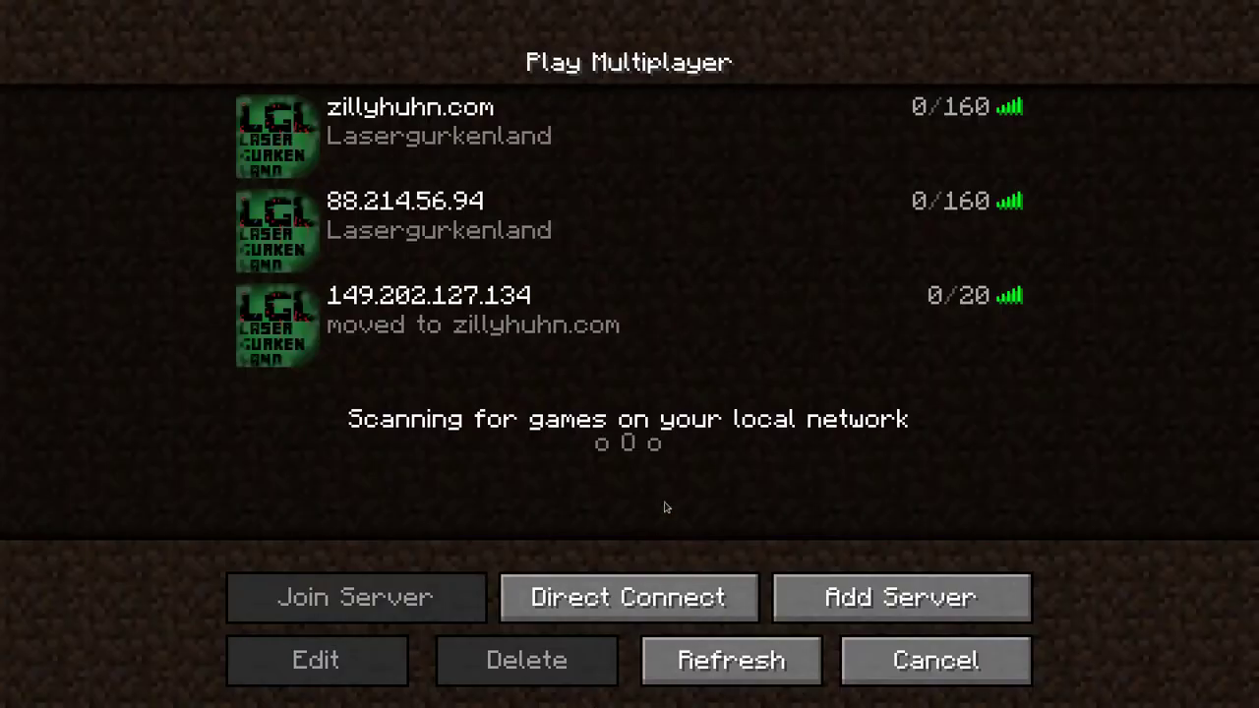
- Switch back to the terminal and append the server option -s lgl.zillyhuhn.com to the command
key(super)
click(361, 239)
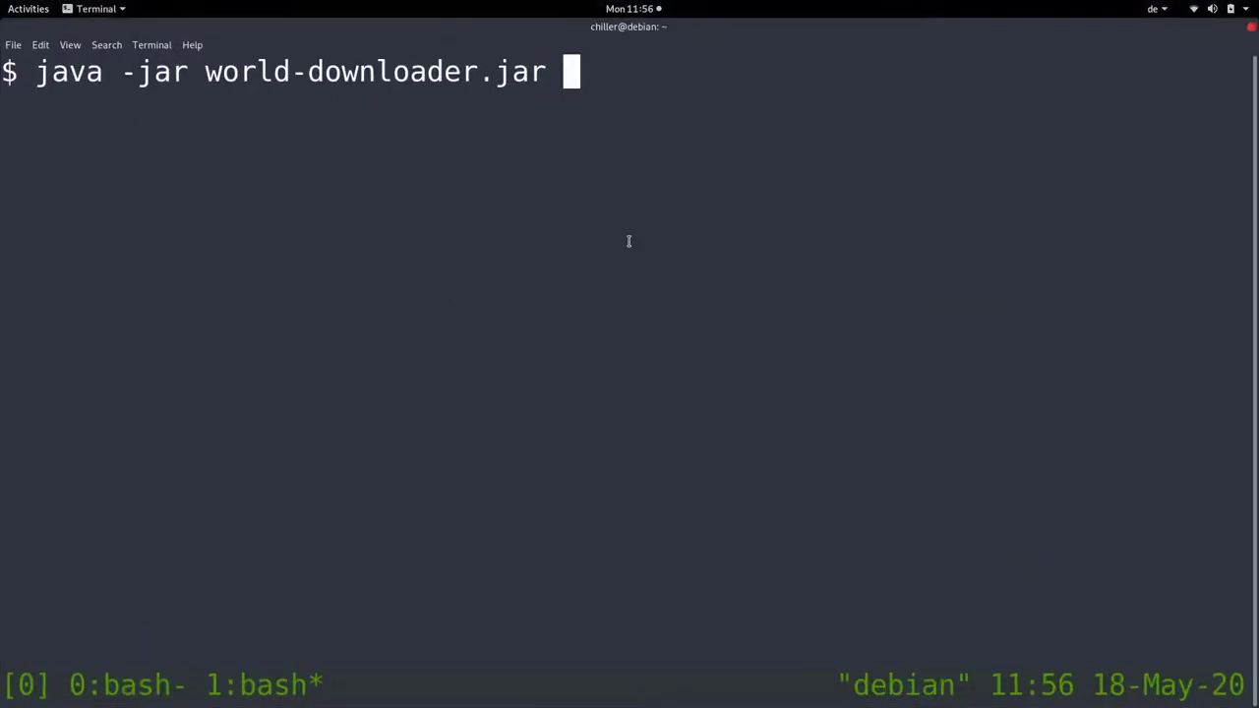
text(-s l)
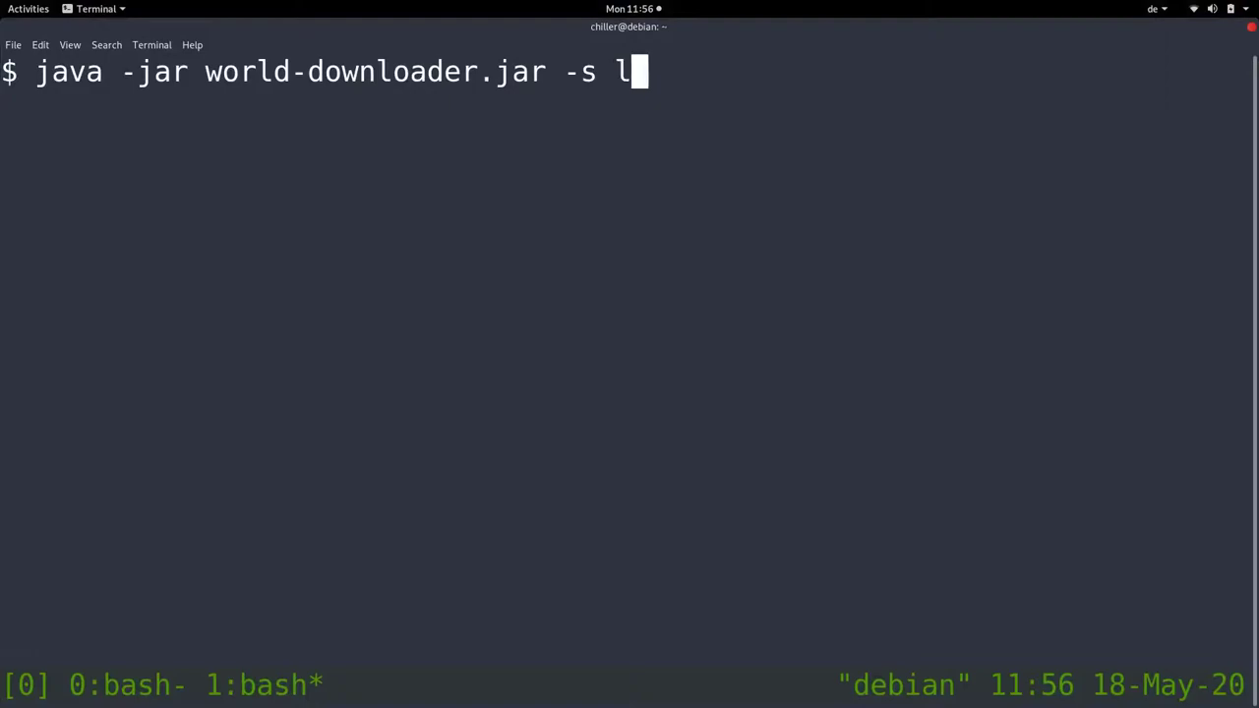
text(gl.zillyhuhn.com)
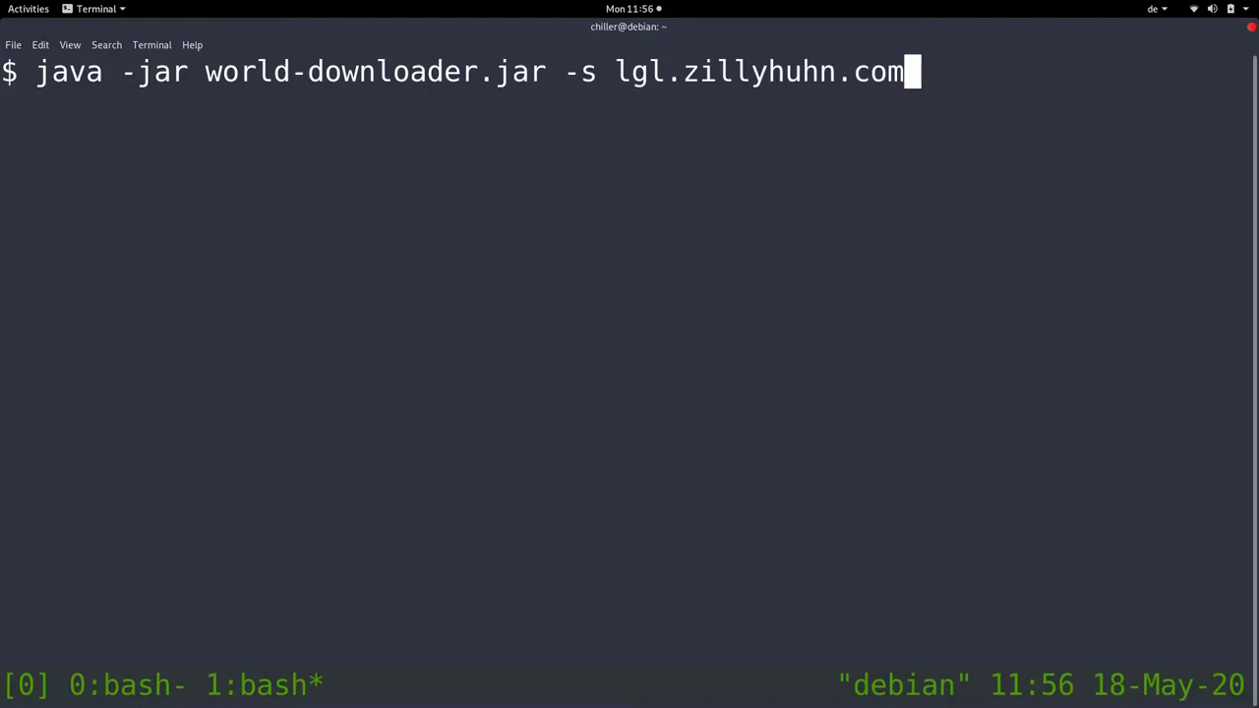
- Append the Minecraft installation path option -m ~/.minecraft to the command
text(-,m)
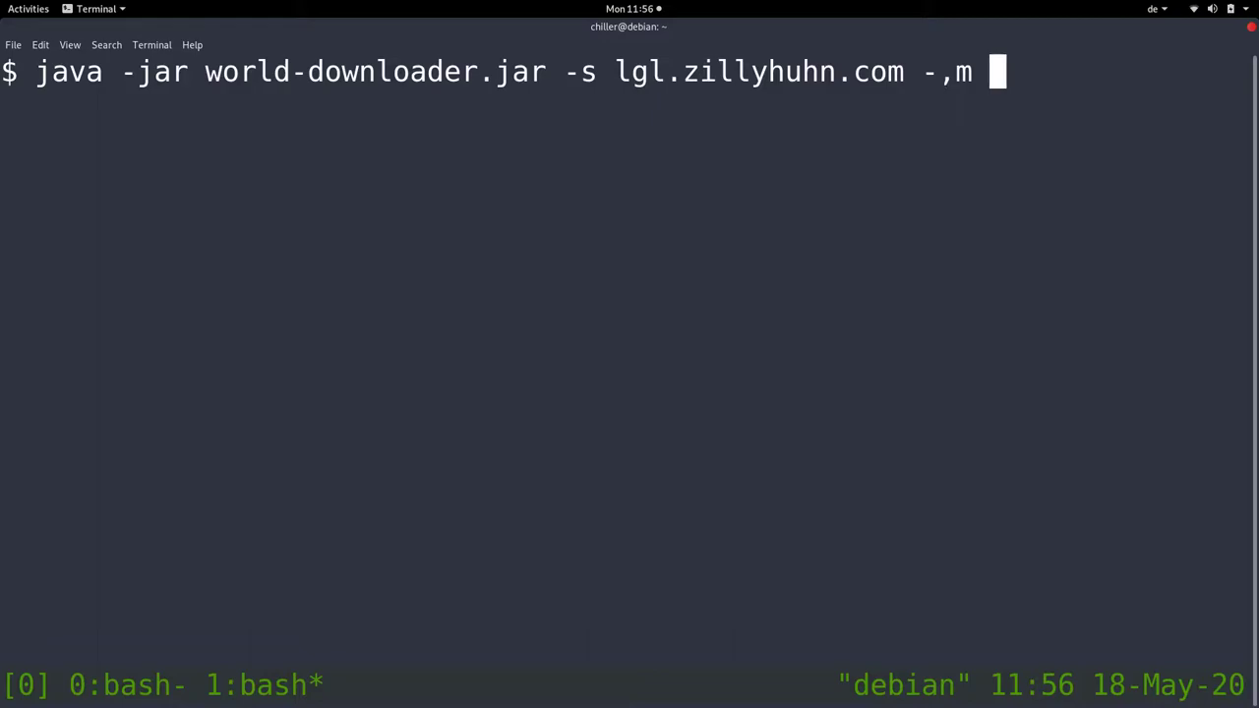
key(BackSpace)
key(BackSpace)
key(BackSpace)
key(BackSpace)
key(BackSpace)
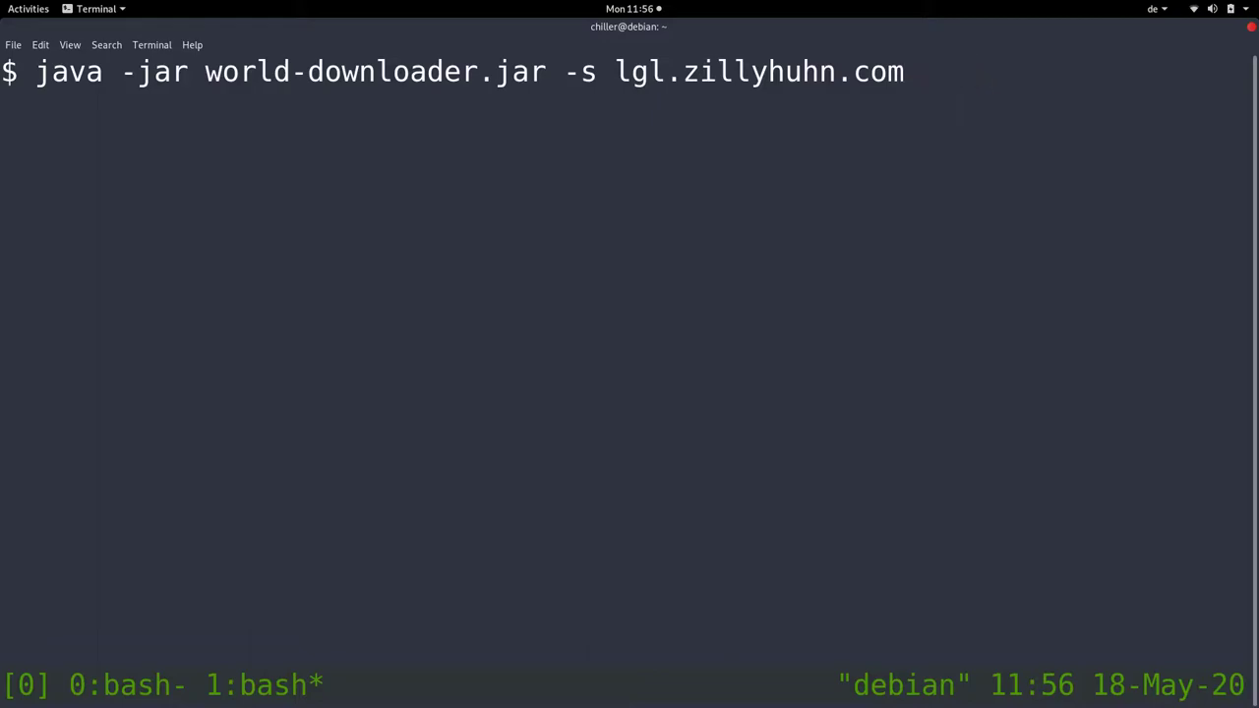
text(-m ~/.minecraft)
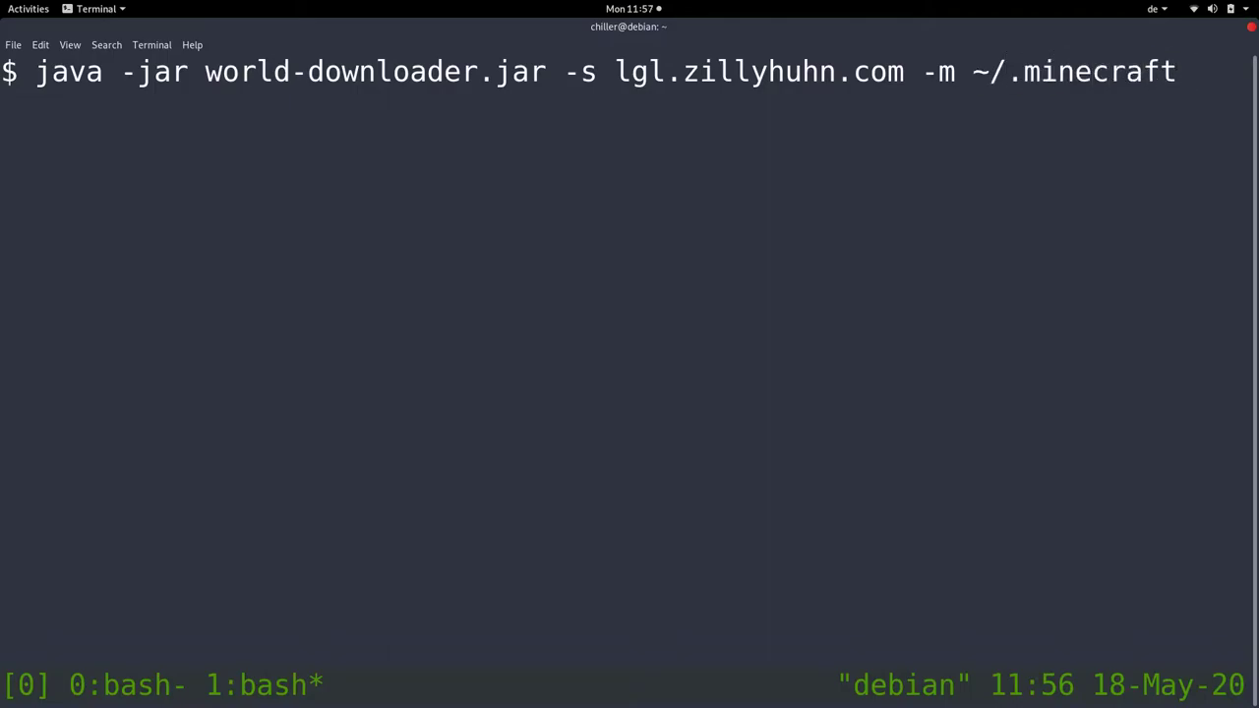
drag(974, 75, 1174, 69)
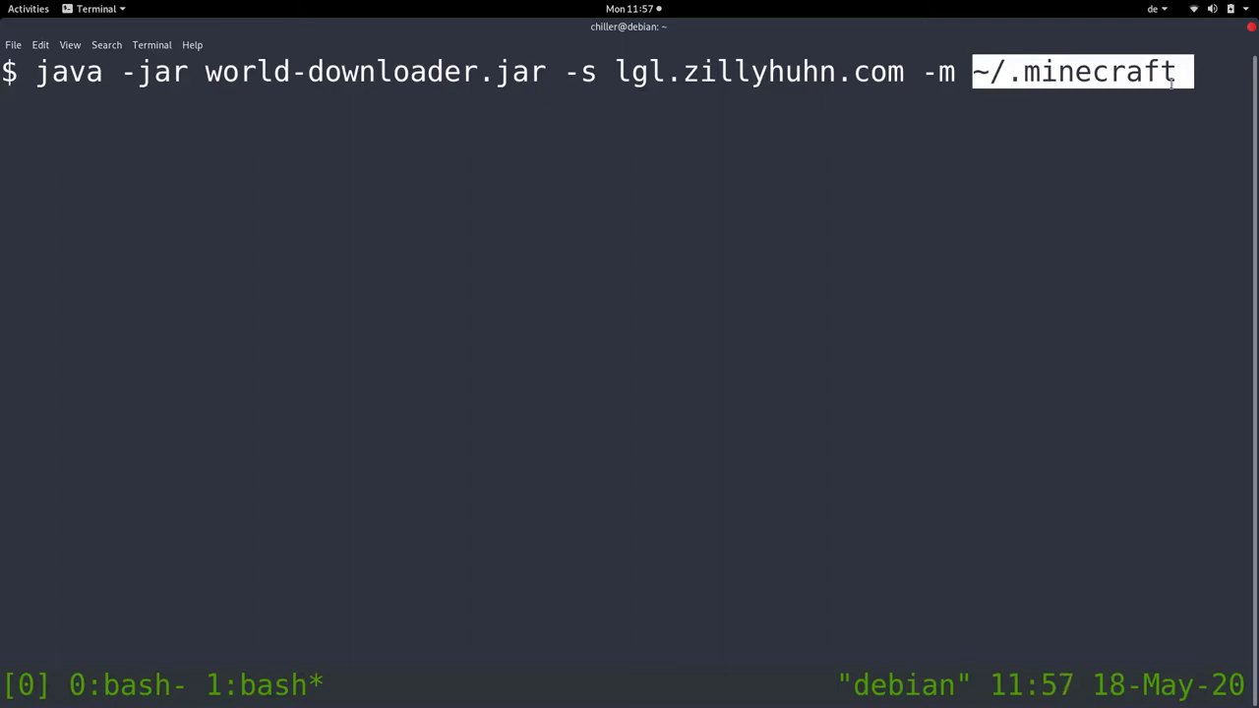
click(1112, 68)
drag(980, 73, 1178, 72)
click(985, 71)
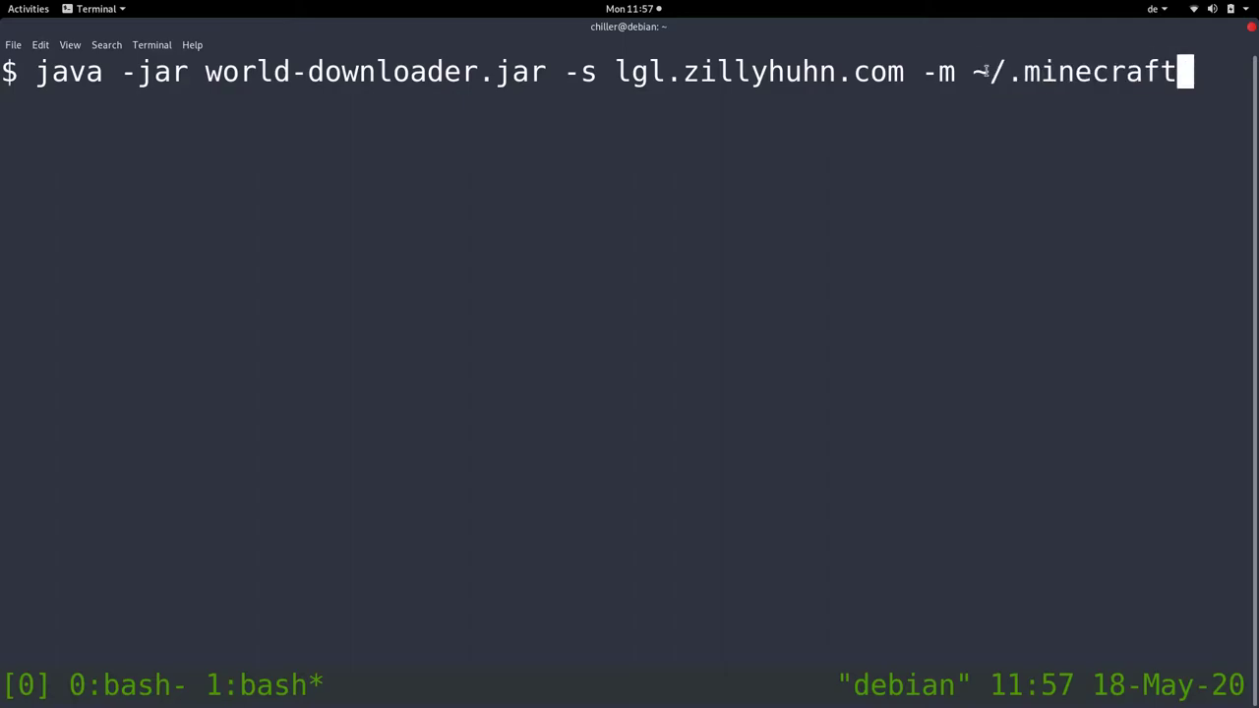
drag(965, 70, 1178, 74)
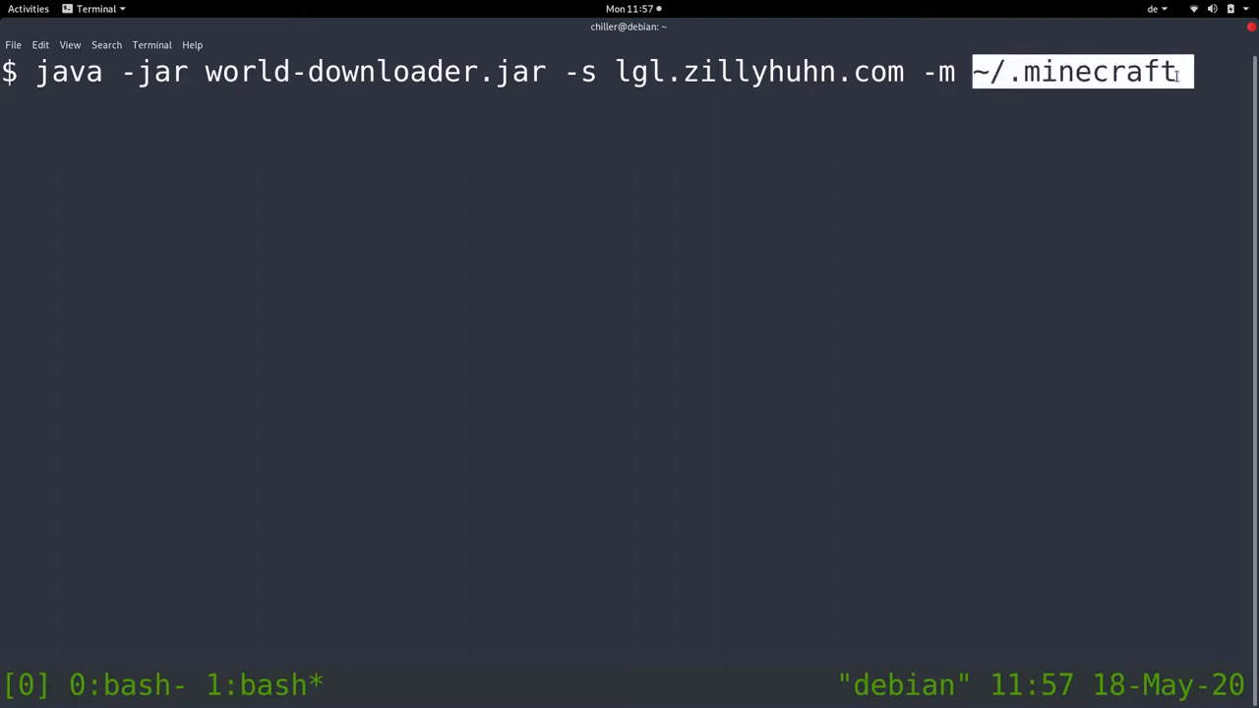
- Replace the ~/.minecraft path after -m with the macOS path /Users/$USER/Library/Application\ Support, without running the command
key(BackSpace)
key(BackSpace)
key(BackSpace)
key(BackSpace)
key(BackSpace)
key(BackSpace)
key(BackSpace)
key(BackSpace)
key(BackSpace)
key(BackSpace)
key(BackSpace)
key(BackSpace)
key(BackSpace)
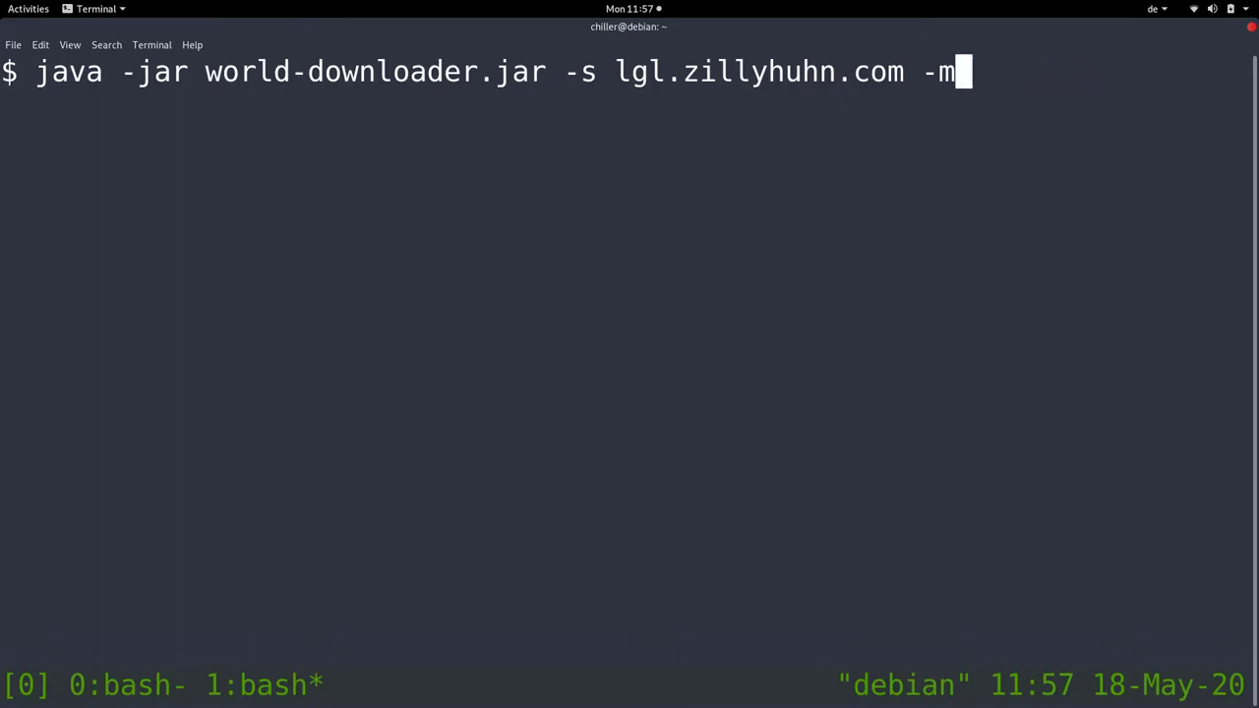
text(/Users)
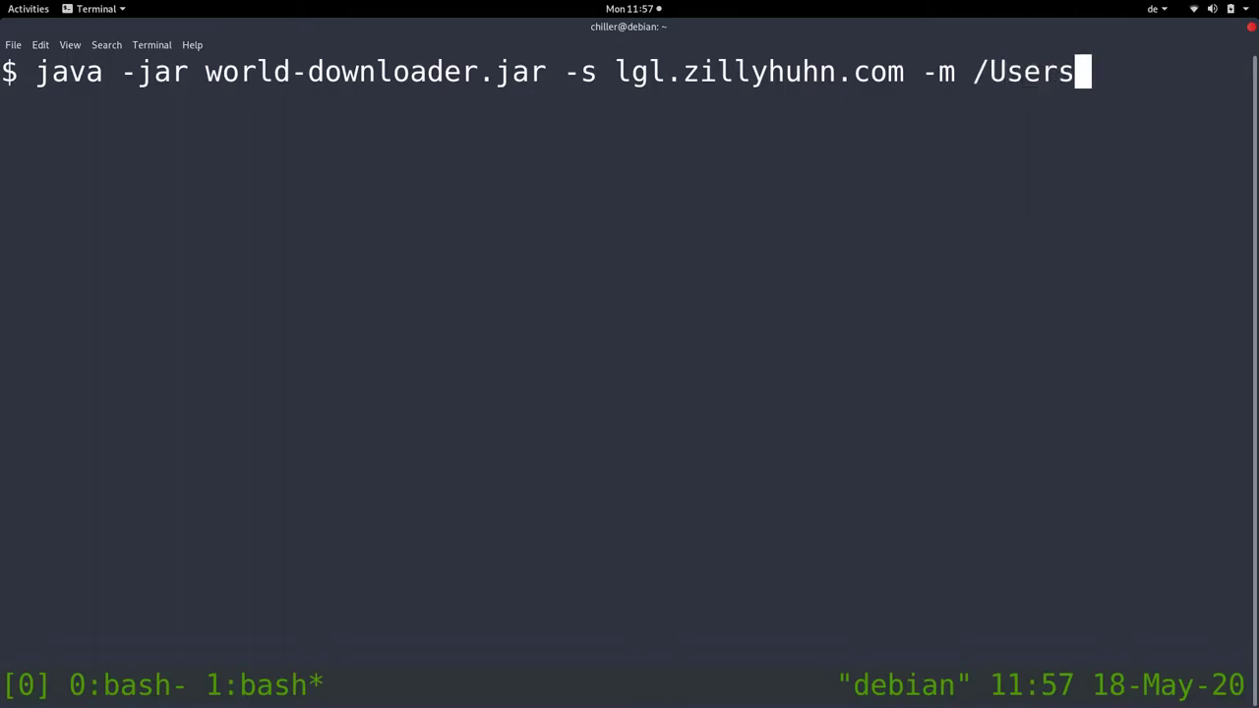
text(/)
text($US)
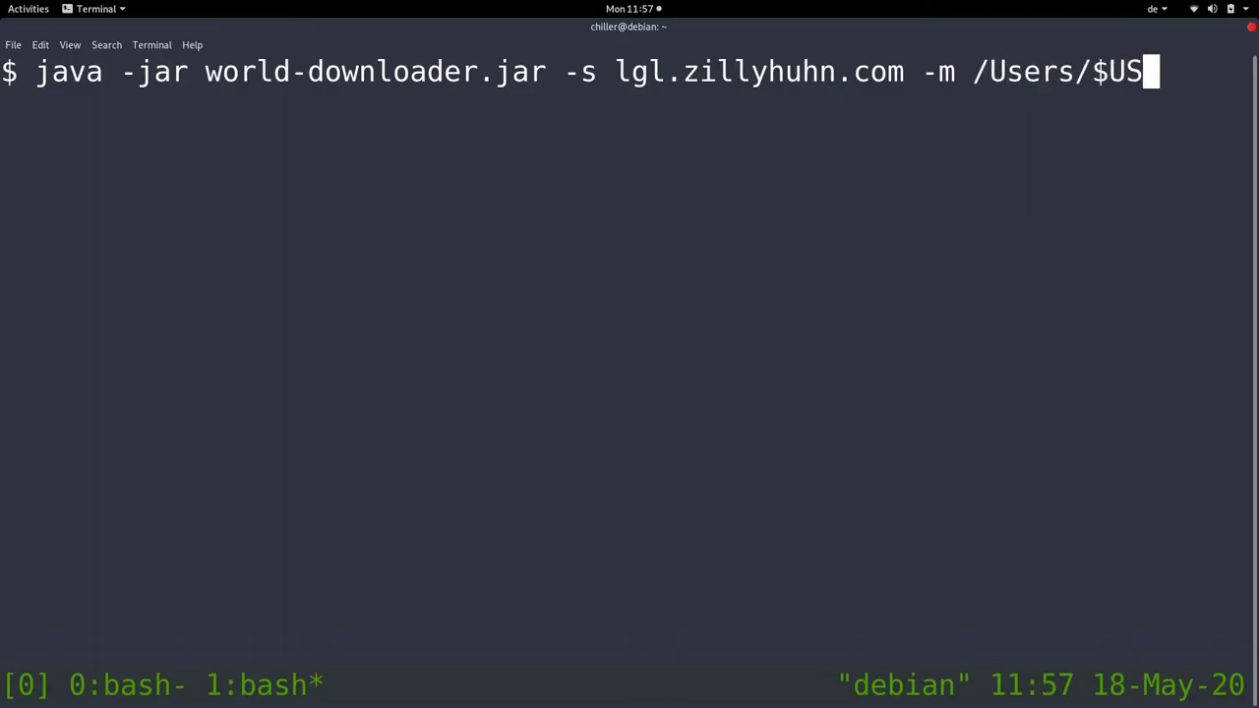
text(ER/Libar)
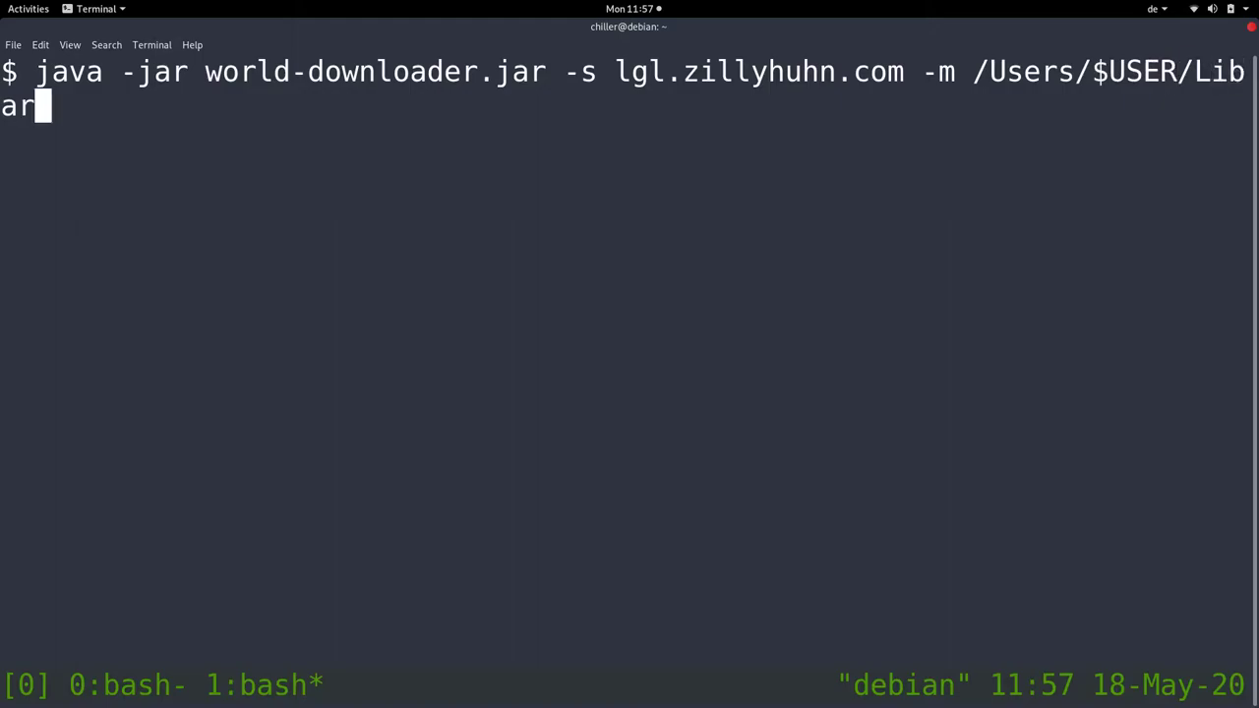
key(BackSpace)
key(BackSpace)
key(BackSpace)
text(r)
key(BackSpace)
text(brary/A)
text(pll)
key(BackSpace)
key(BackSpace)
text(plication)
key(BackSpace)
text(\ Support)
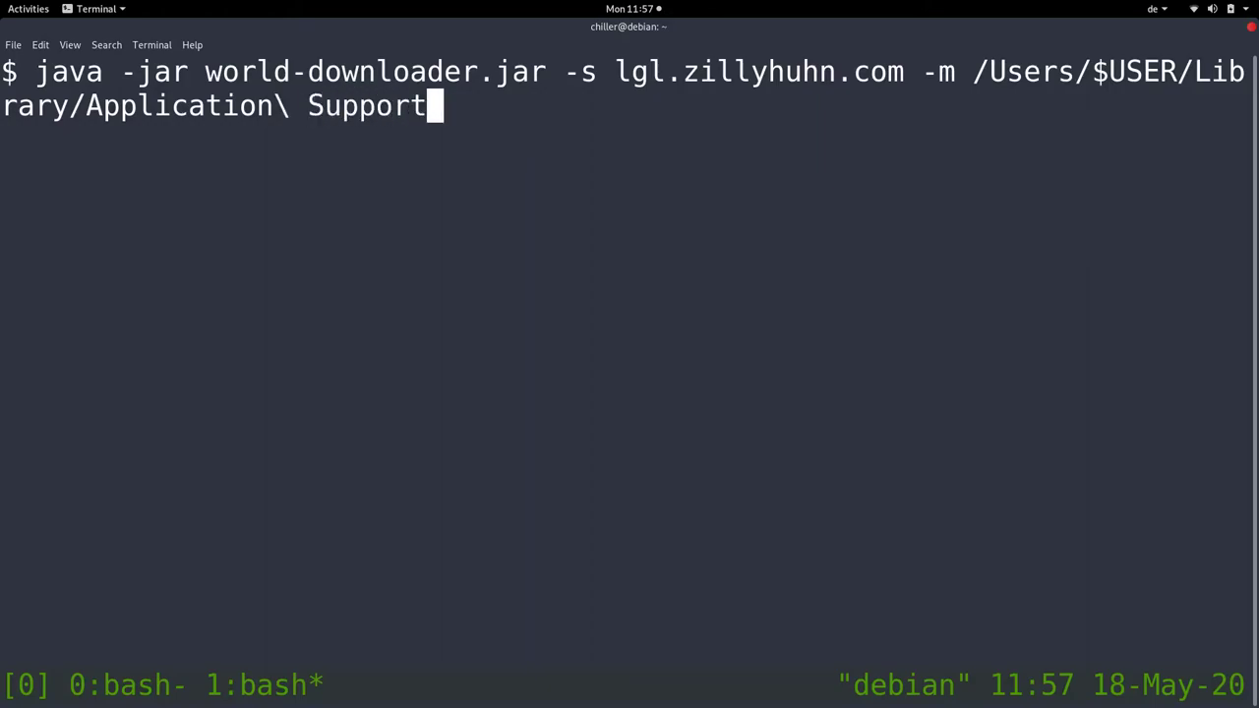
- Change the path after -m back to ~/.minecraft and run the world-downloader.jar command
key(BackSpace)
key(BackSpace)
key(BackSpace)
key(BackSpace)
key(BackSpace)
key(BackSpace)
key(BackSpace)
key(BackSpace)
key(BackSpace)
key(BackSpace)
key(BackSpace)
key(BackSpace)
key(BackSpace)
key(BackSpace)
key(BackSpace)
key(BackSpace)
key(BackSpace)
key(BackSpace)
key(BackSpace)
key(BackSpace)
key(BackSpace)
key(BackSpace)
key(BackSpace)
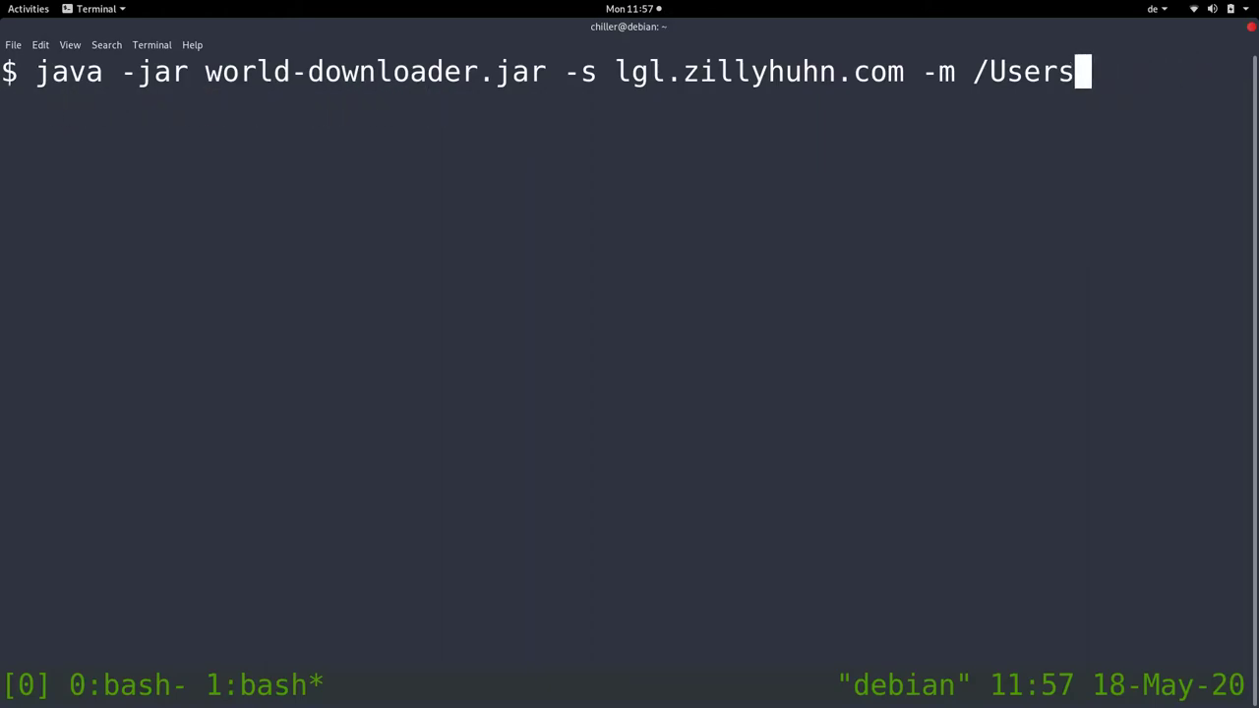
key(ctrl+plus)
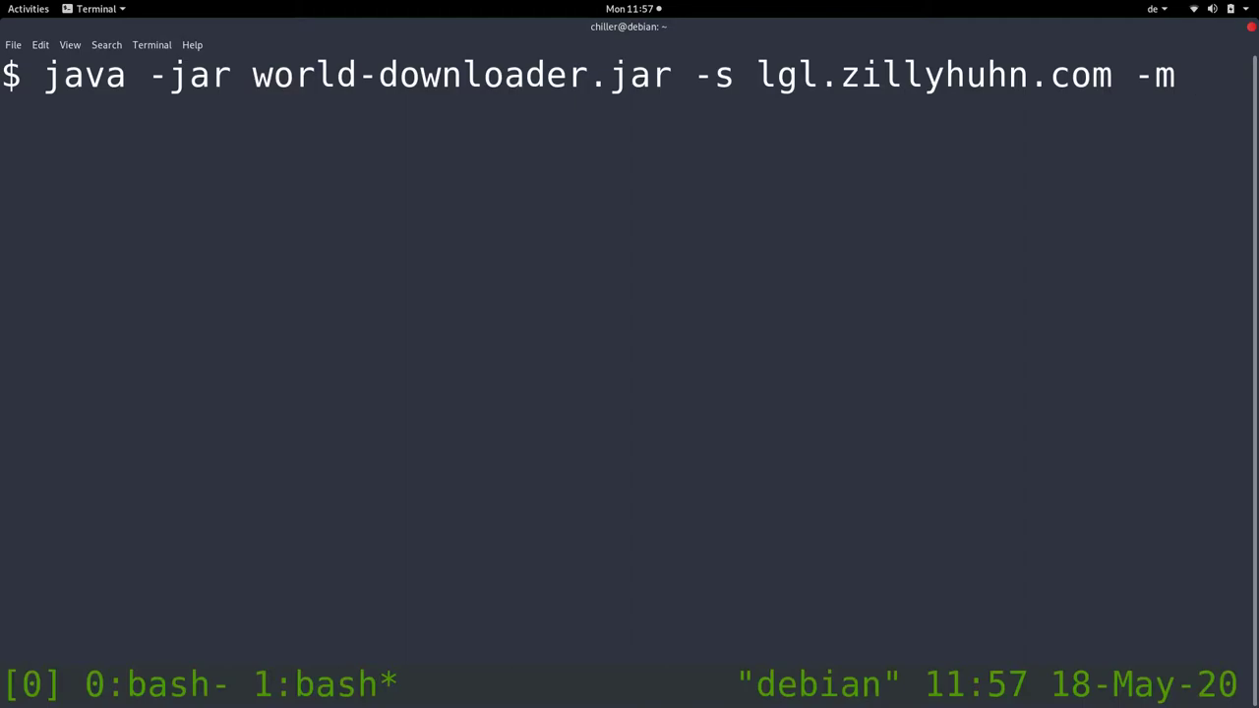
key(ctrl+minus)
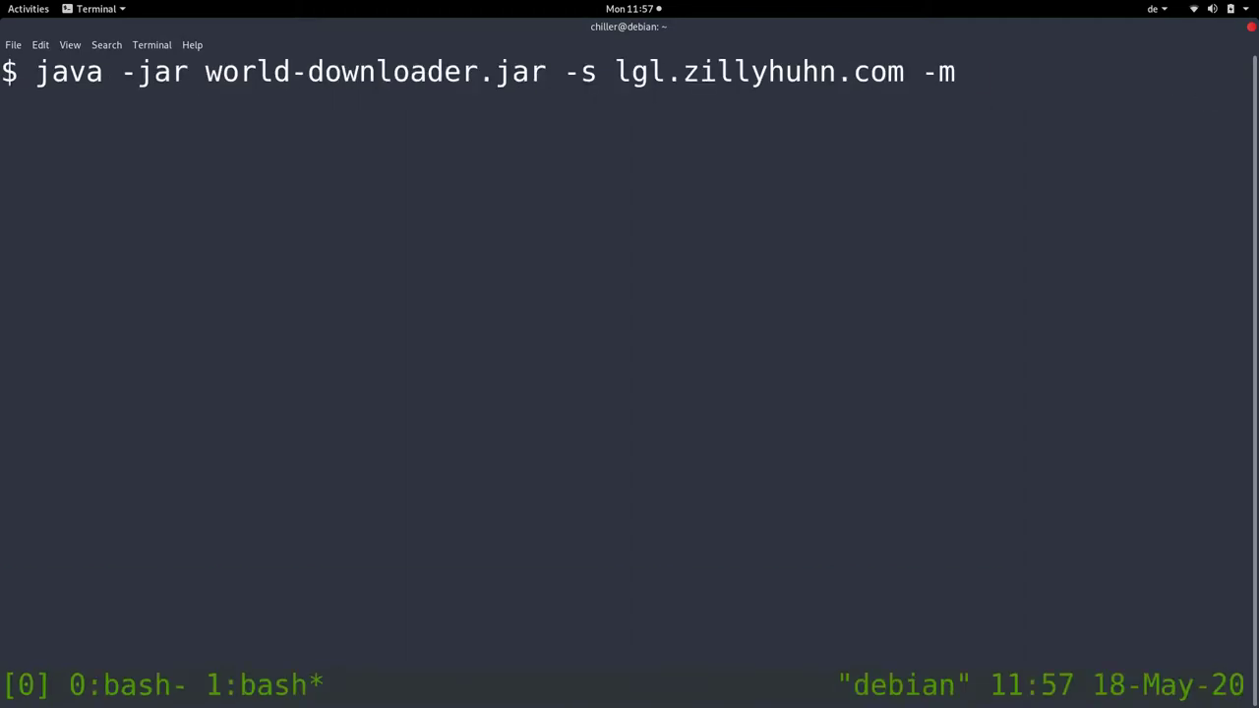
text(~/.min)
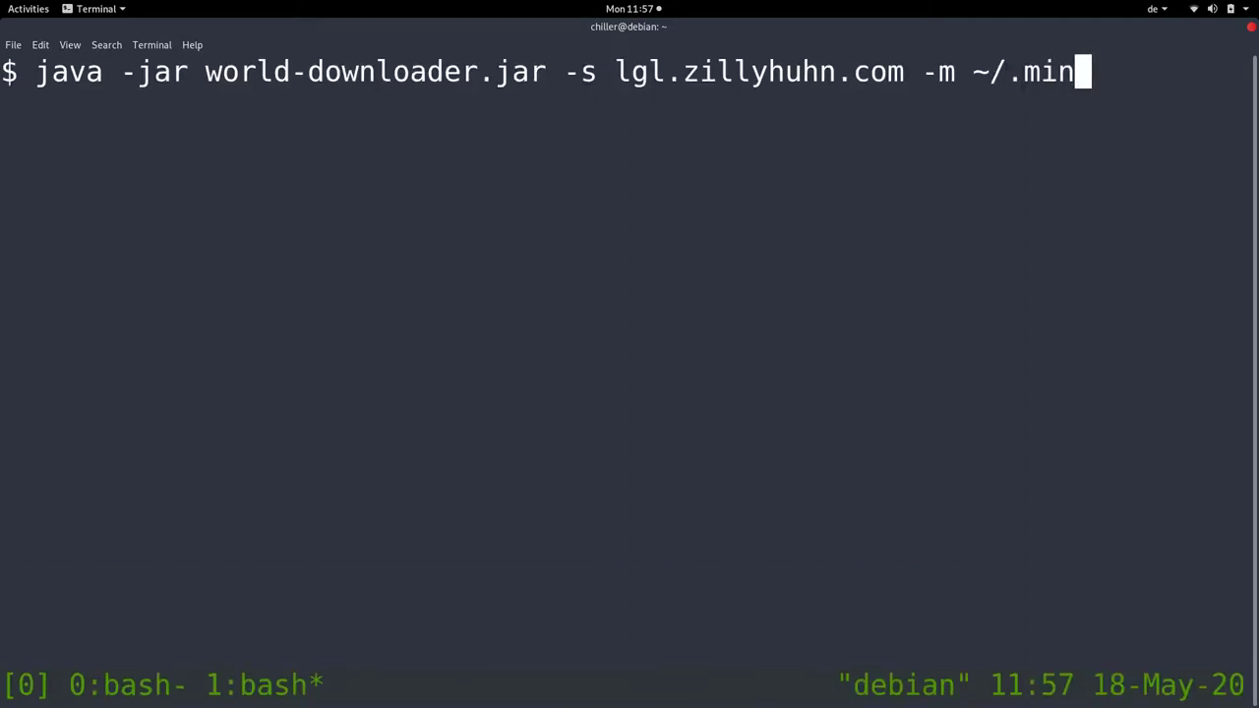
text(ecraft)
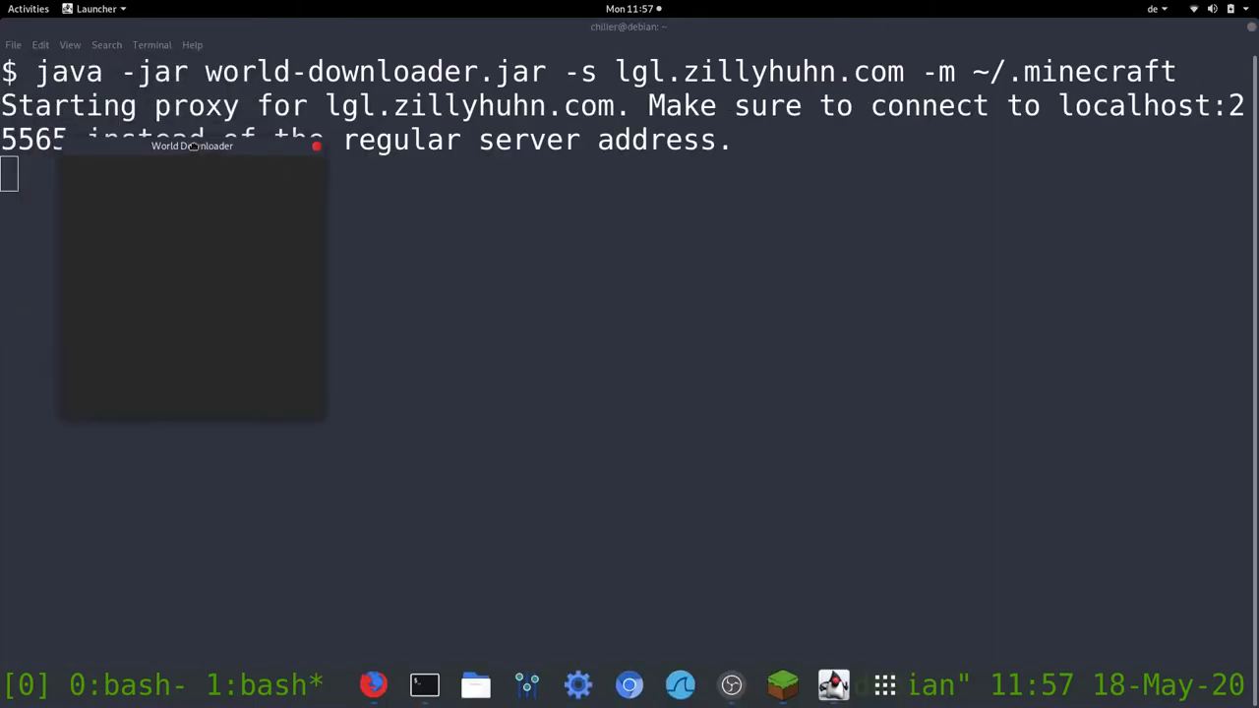
- Move the World Downloader window clear of the terminal output and check the server and localhost addresses in the proxy message
drag(192, 151, 185, 241)
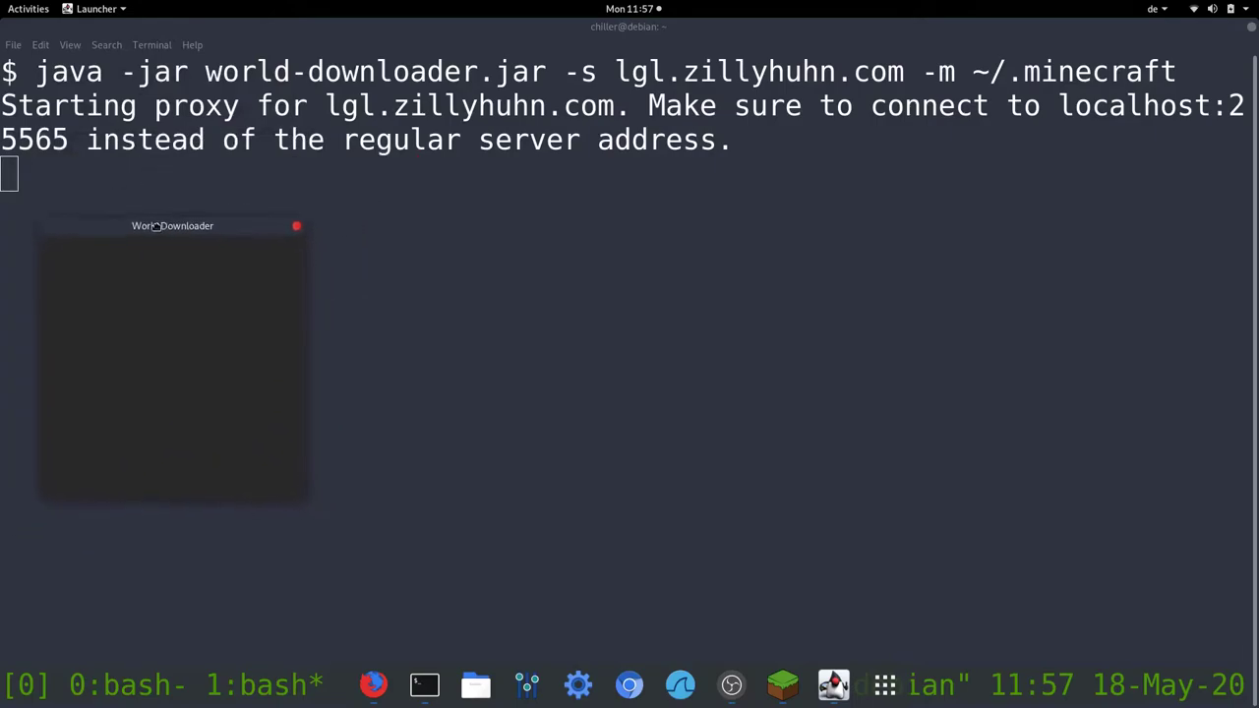
drag(155, 225, 128, 224)
click(335, 106)
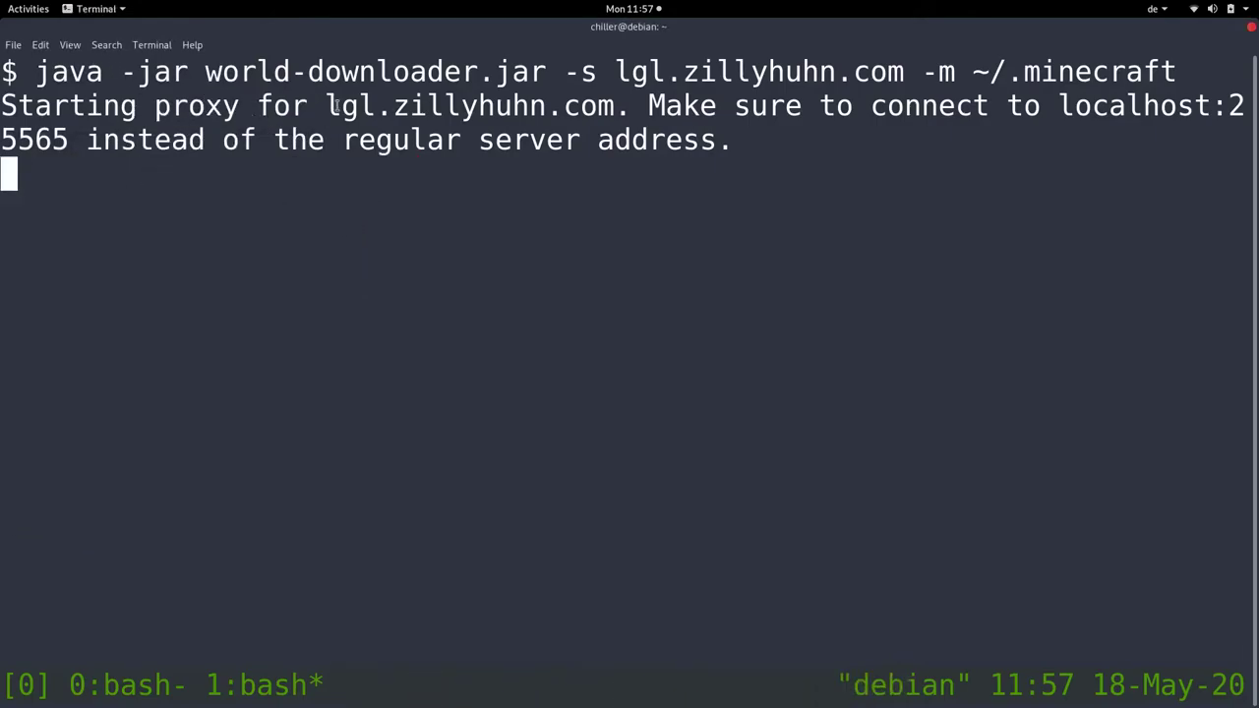
drag(335, 106, 602, 106)
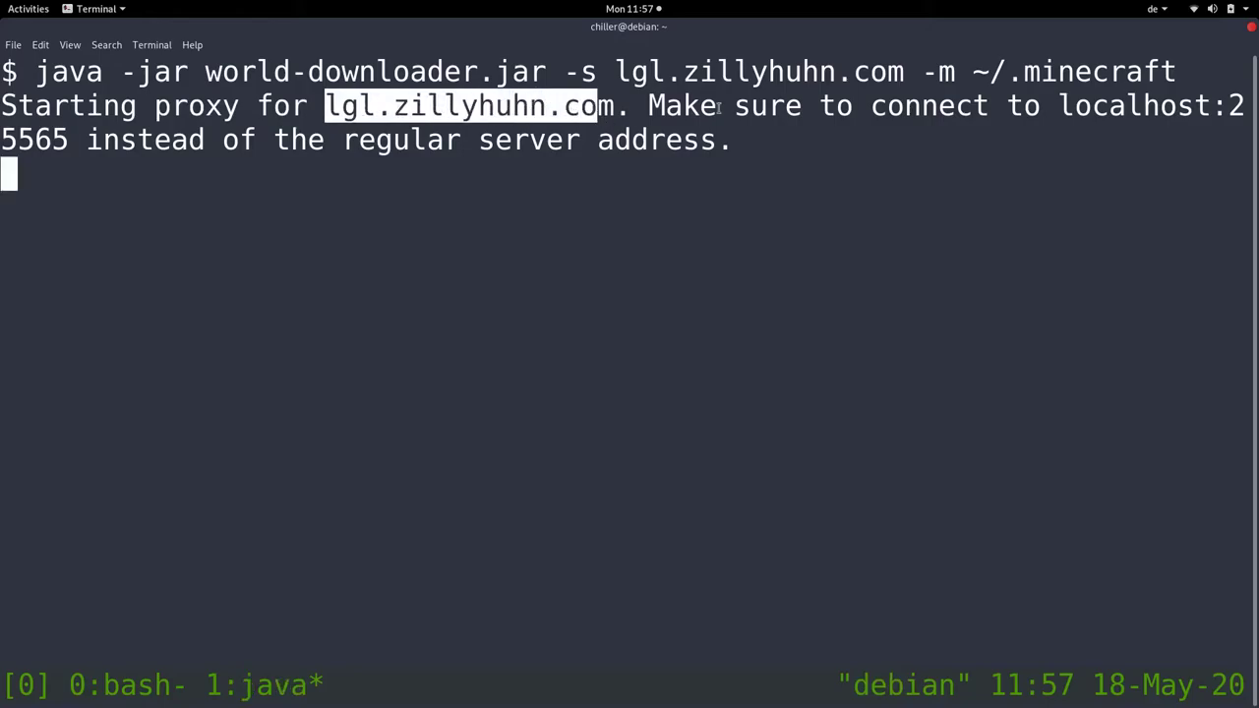
drag(1082, 106, 1212, 107)
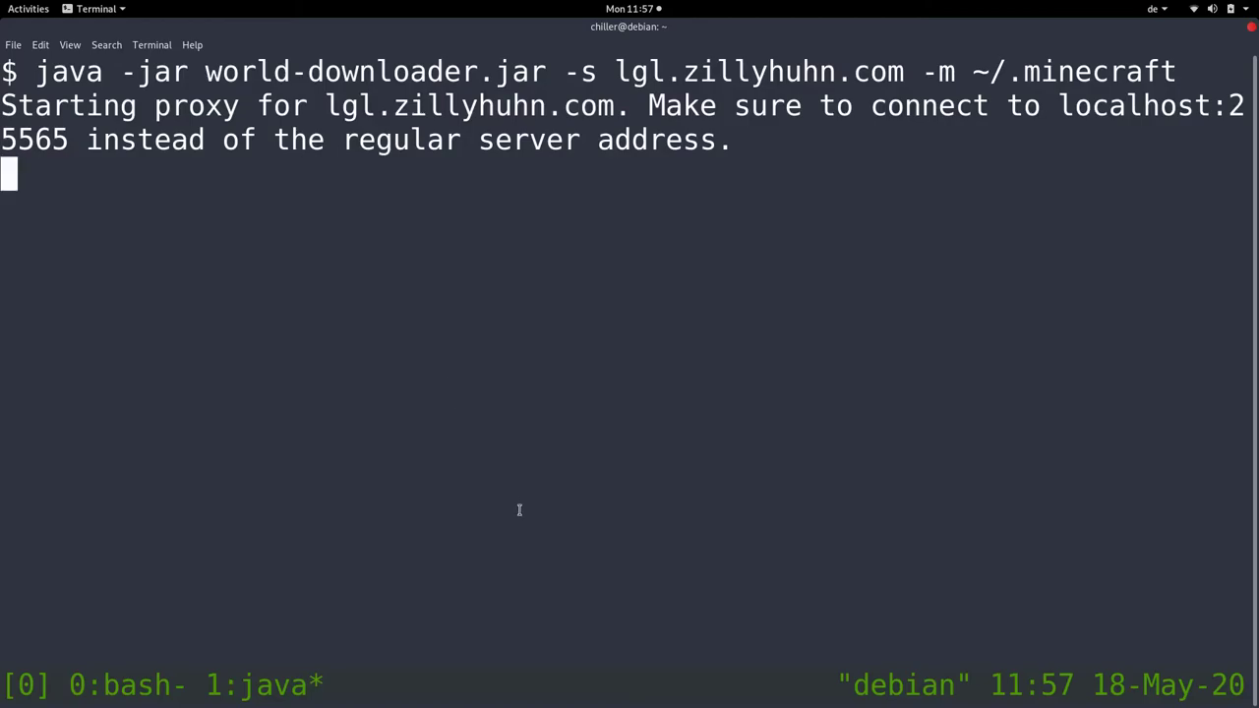
- Switch to Minecraft and join the server at the address localhost through Direct Connect
click(834, 685)
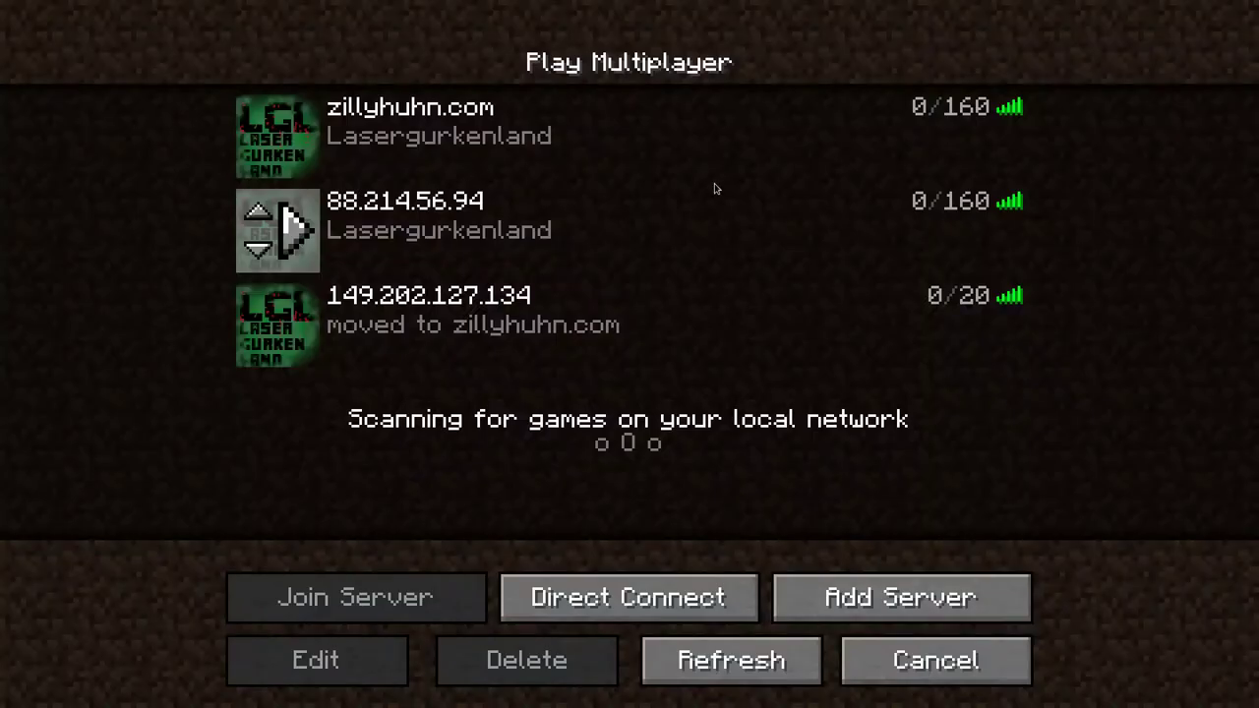
click(689, 605)
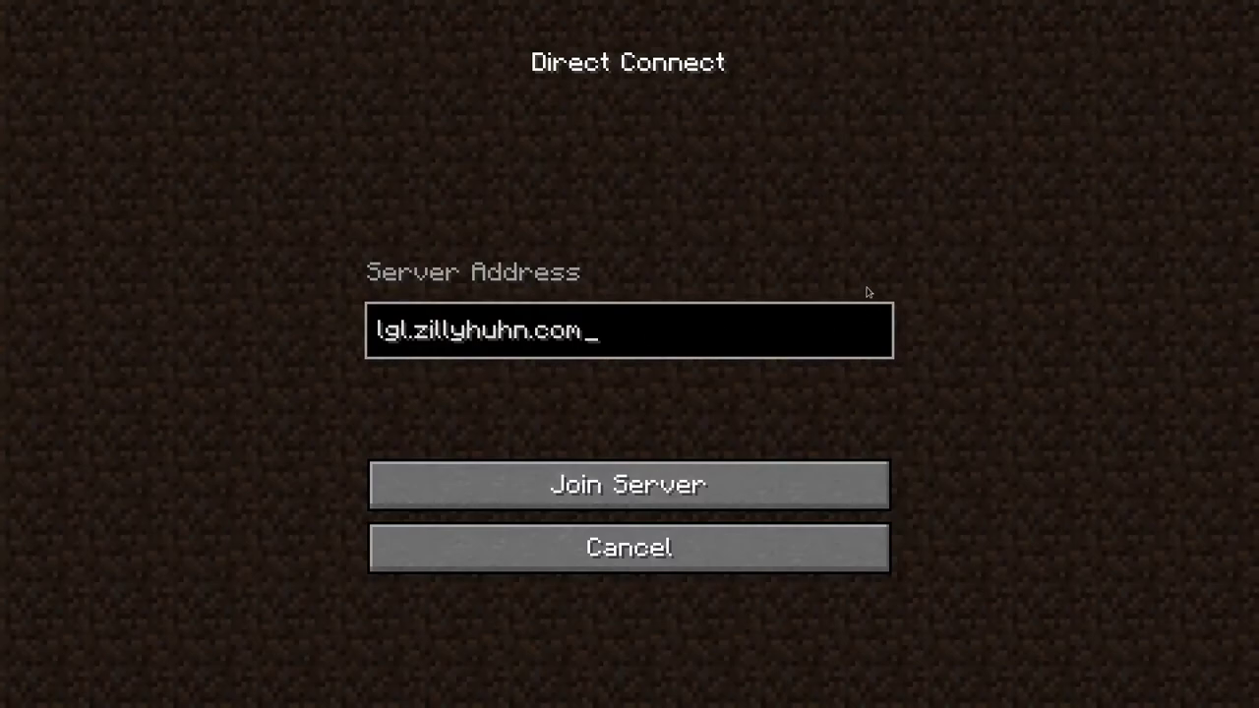
key(BackSpace)
key(BackSpace)
key(BackSpace)
key(BackSpace)
key(BackSpace)
key(BackSpace)
key(BackSpace)
key(BackSpace)
key(BackSpace)
key(BackSpace)
key(BackSpace)
key(BackSpace)
key(BackSpace)
key(BackSpace)
key(BackSpace)
key(BackSpace)
key(BackSpace)
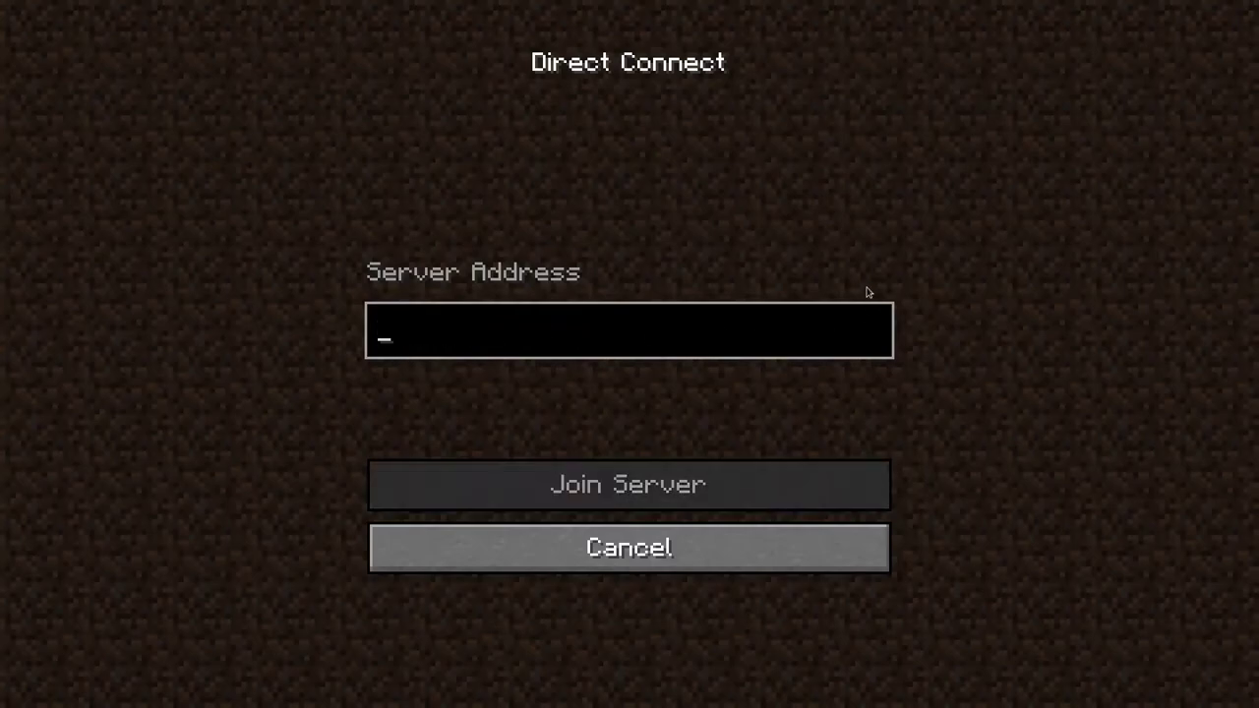
text(localhost)
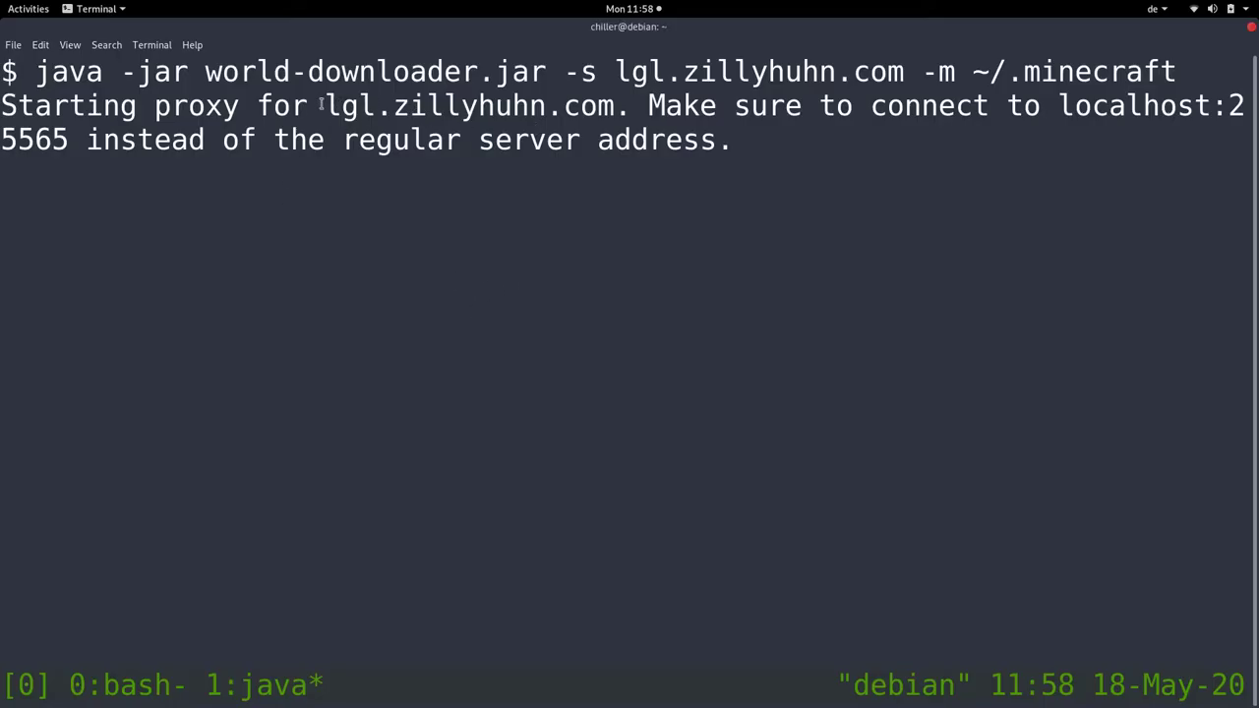
drag(337, 104, 598, 104)
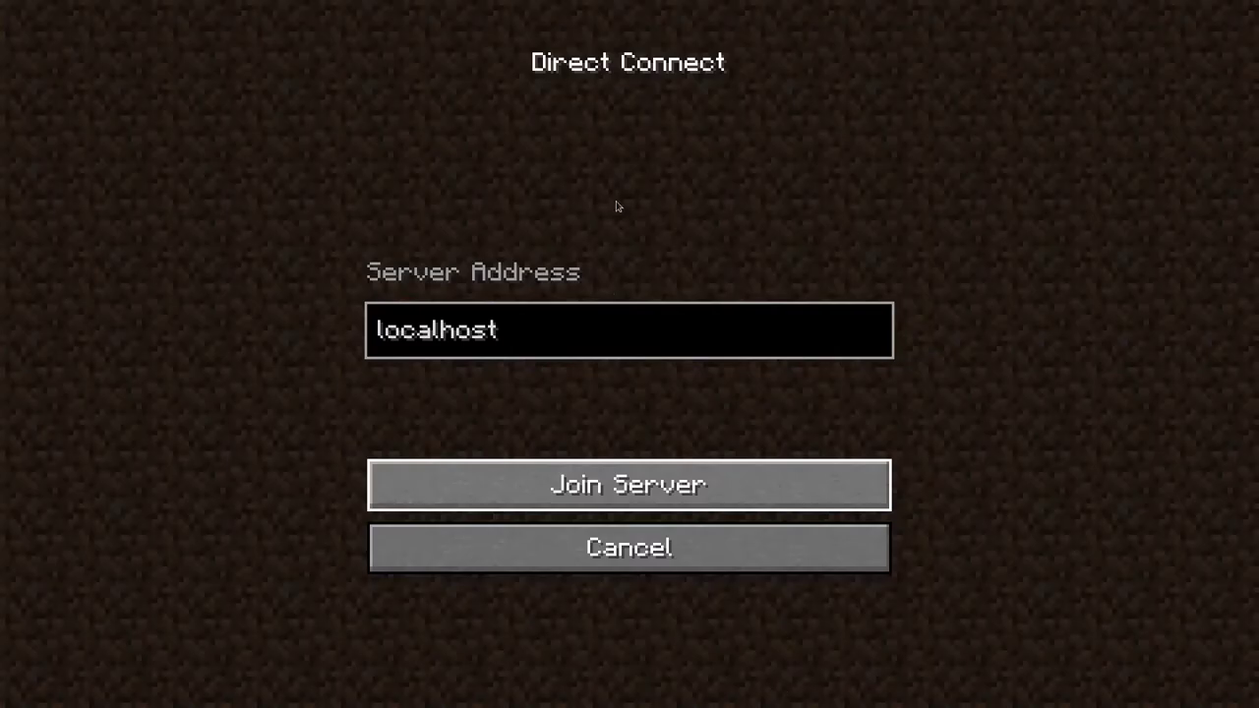
click(620, 490)
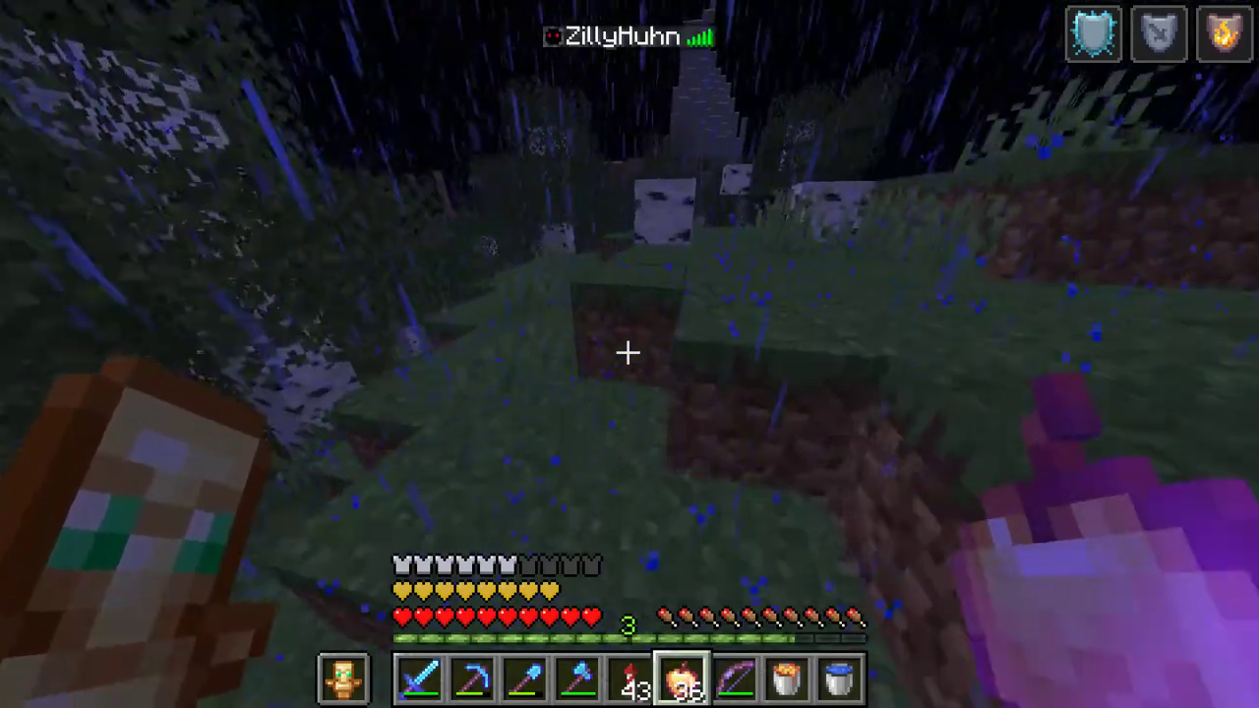
- Take Minecraft out of full screen and tile it on the right half, with the World Downloader map on the left half
key(w)
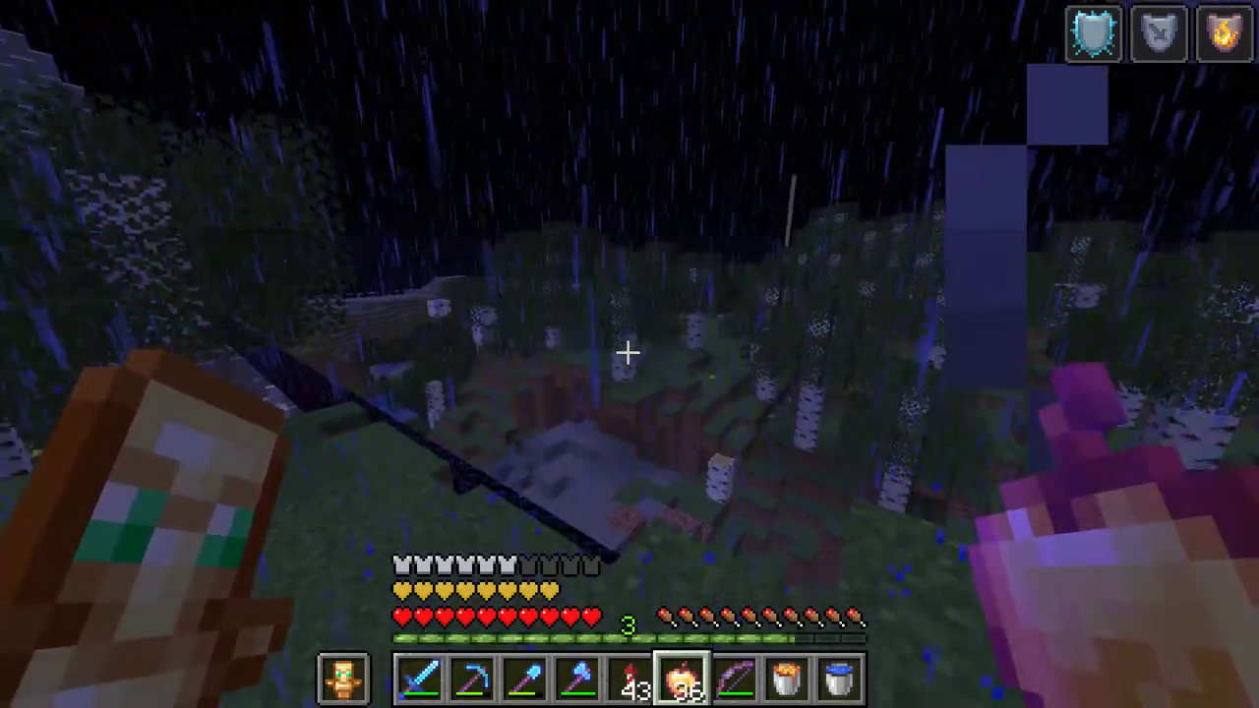
key(F11)
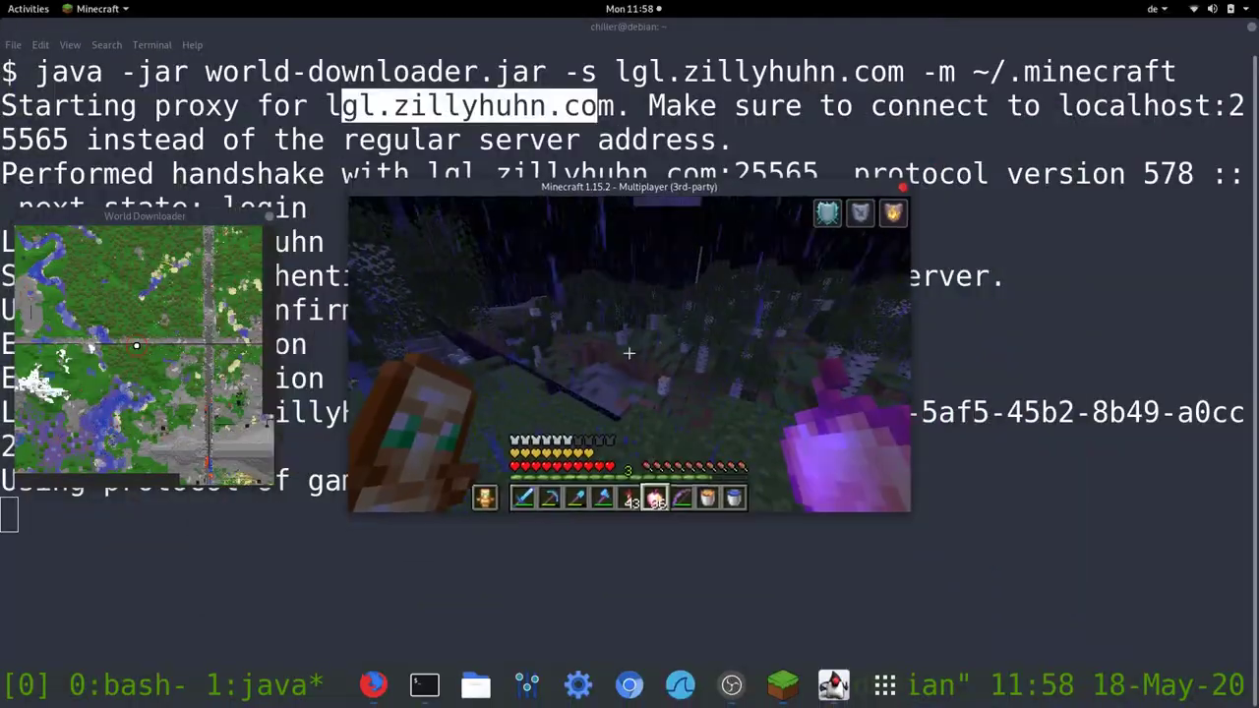
key(super+Right)
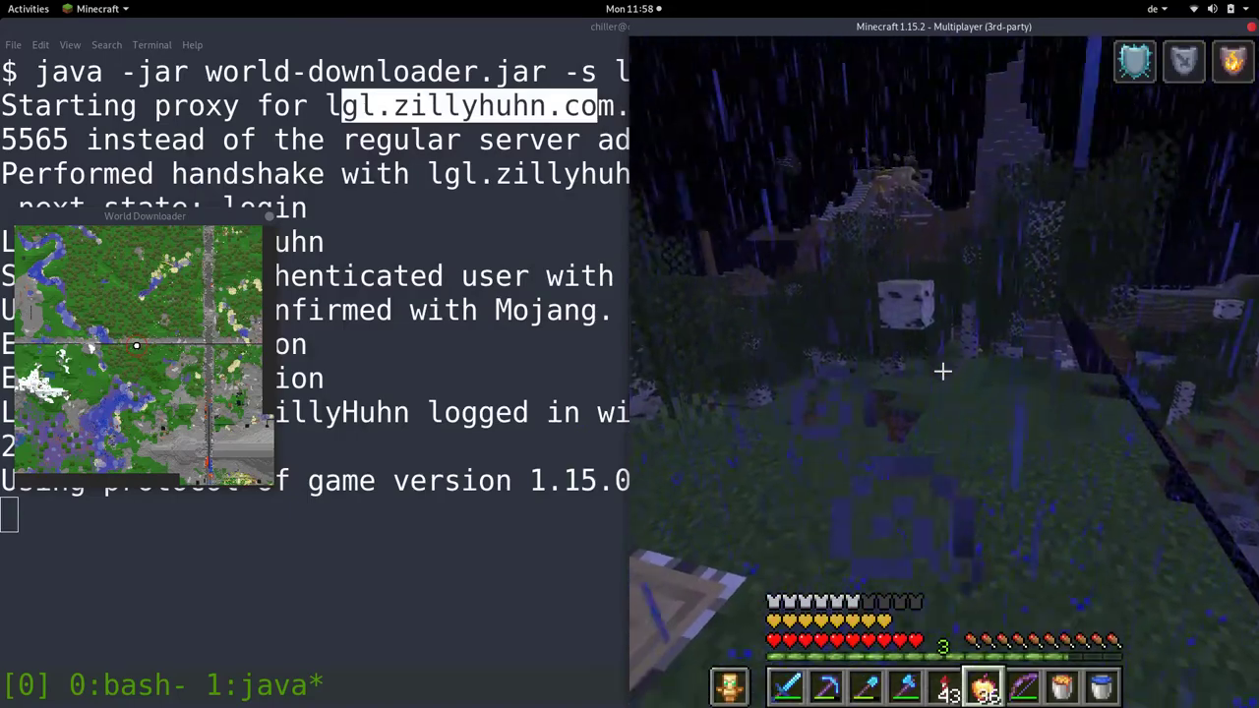
key(super+Left)
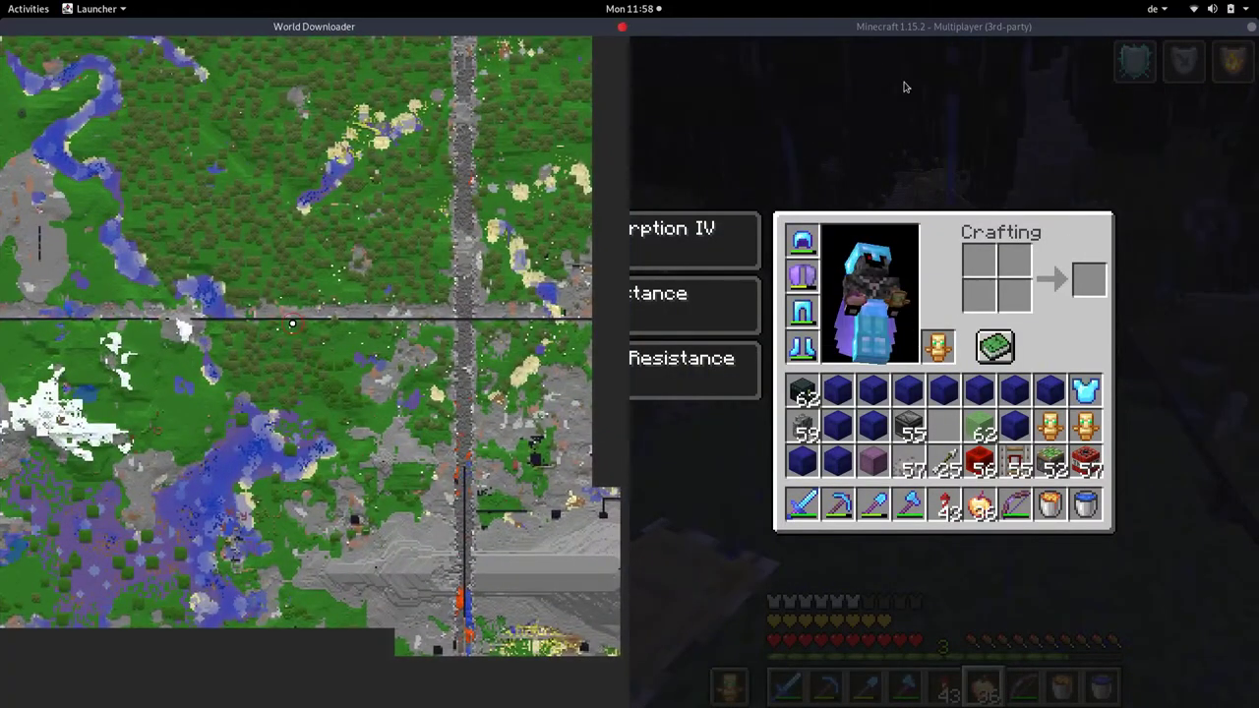
- Fly across the Minecraft world with firework rockets to load more terrain into the World Downloader map, checking the map along the way
click(883, 131)
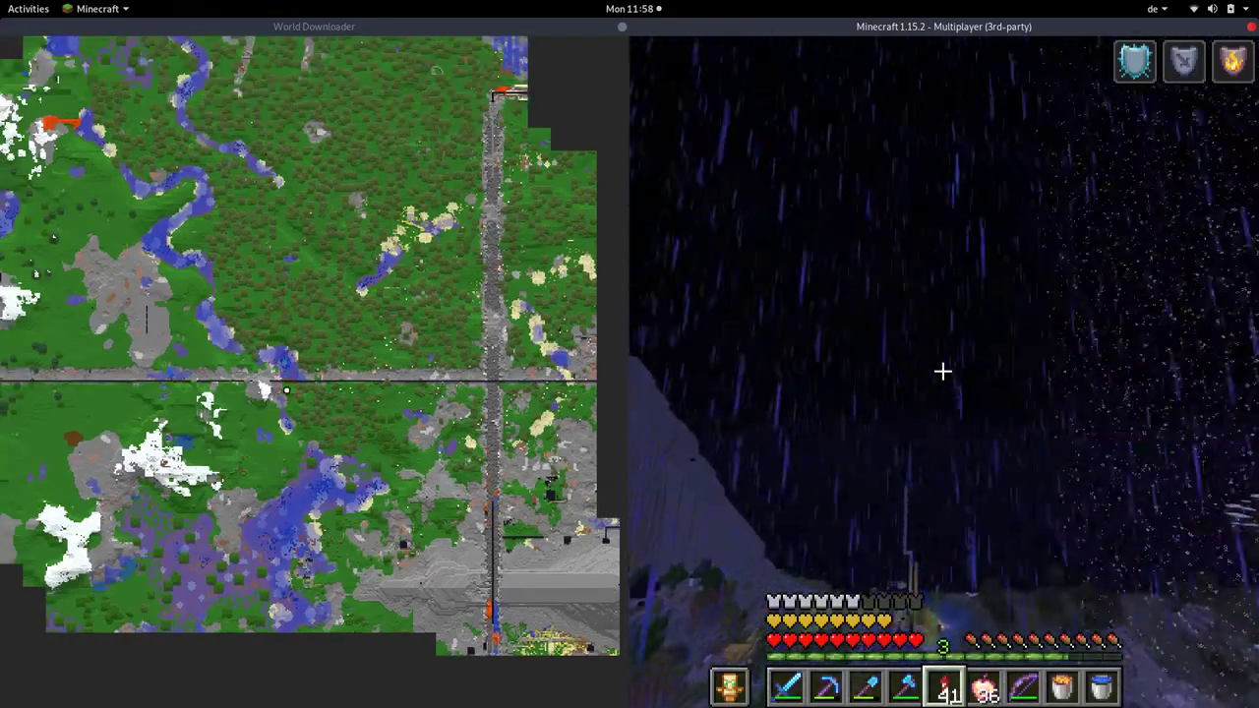
right_click(942, 371)
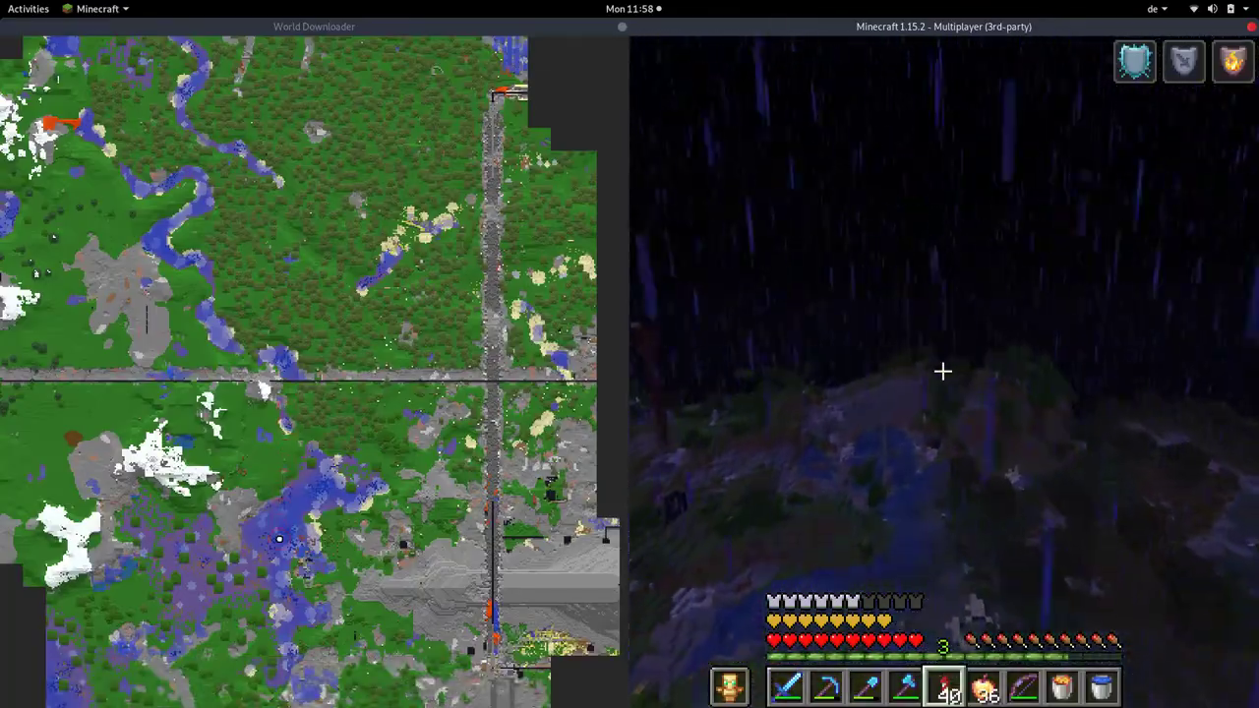
right_click(942, 371)
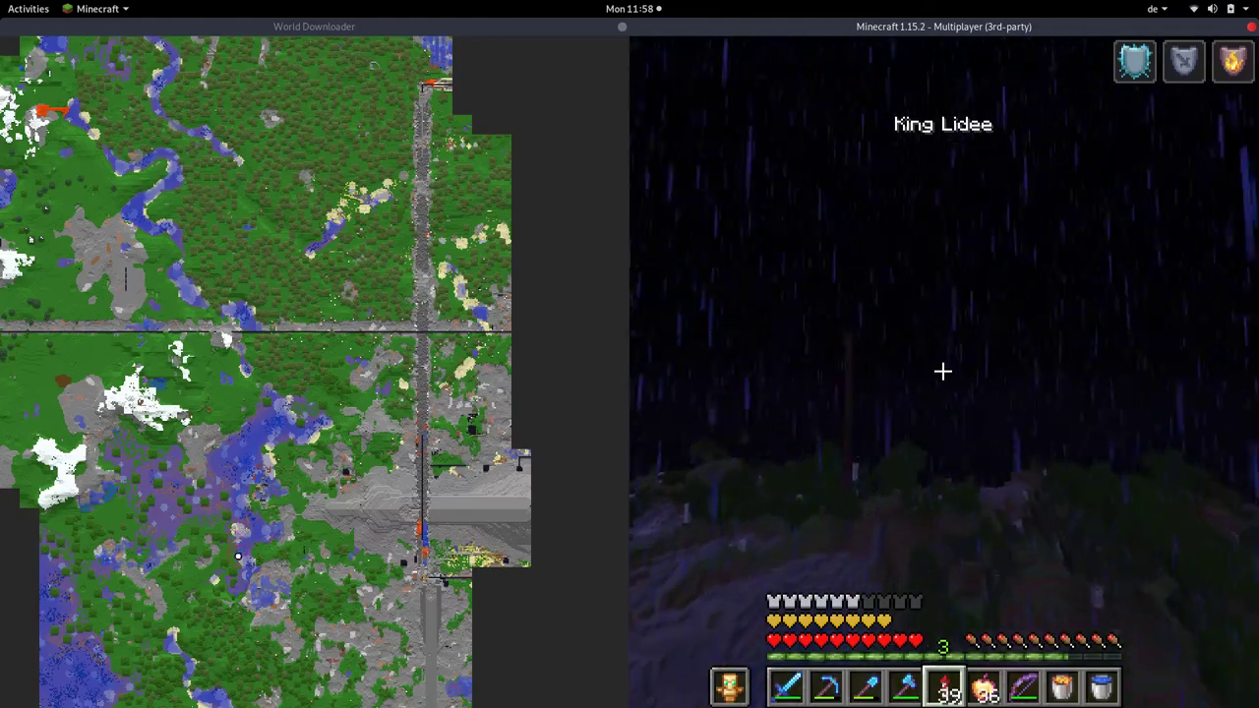
key(e)
click(244, 433)
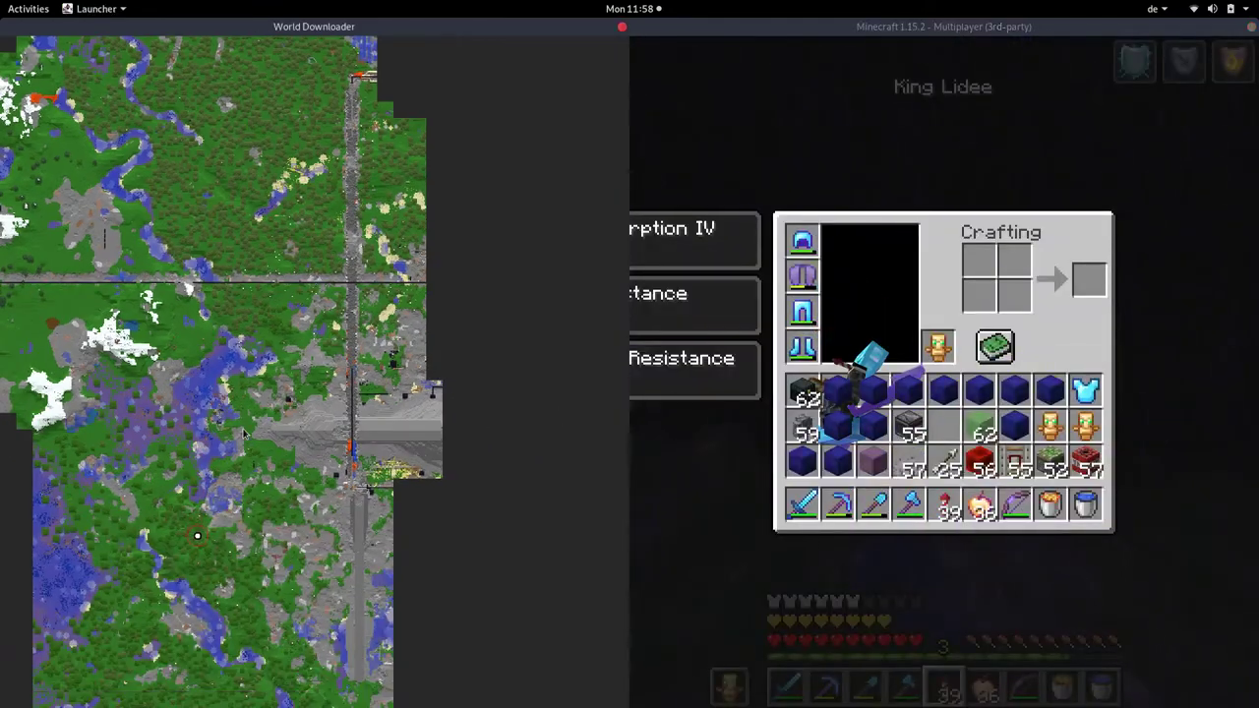
click(956, 346)
key(e)
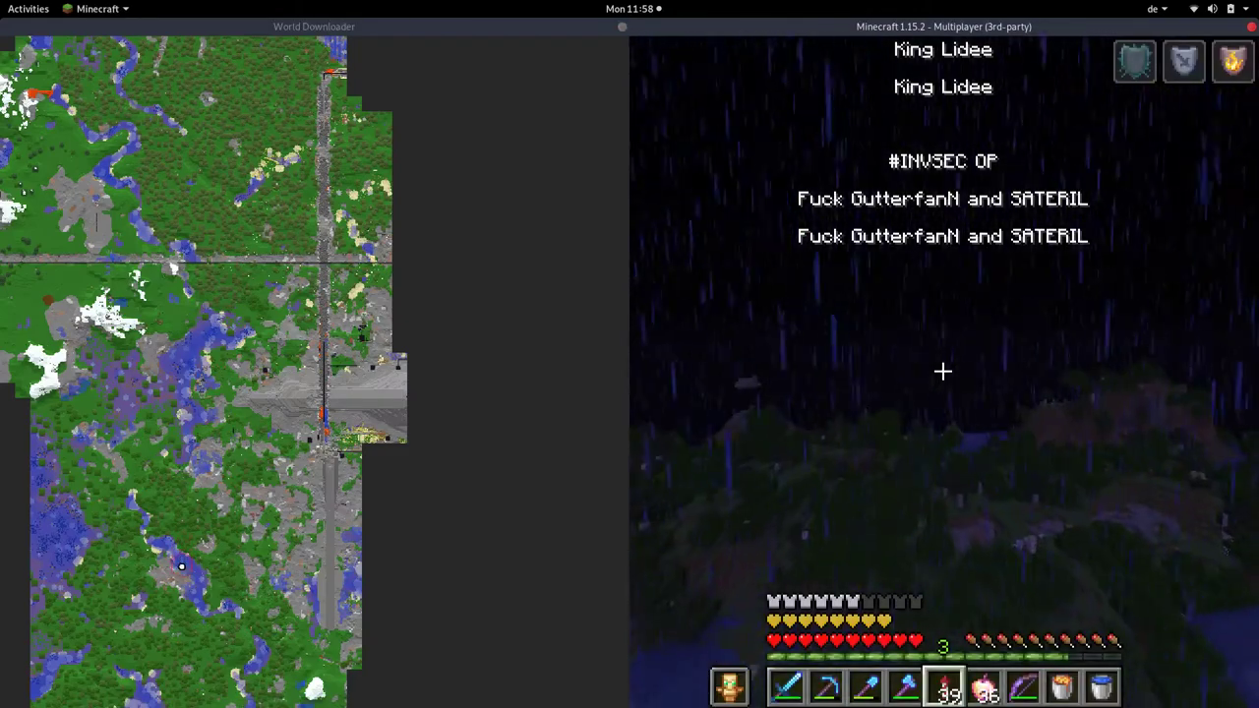
right_click(943, 370)
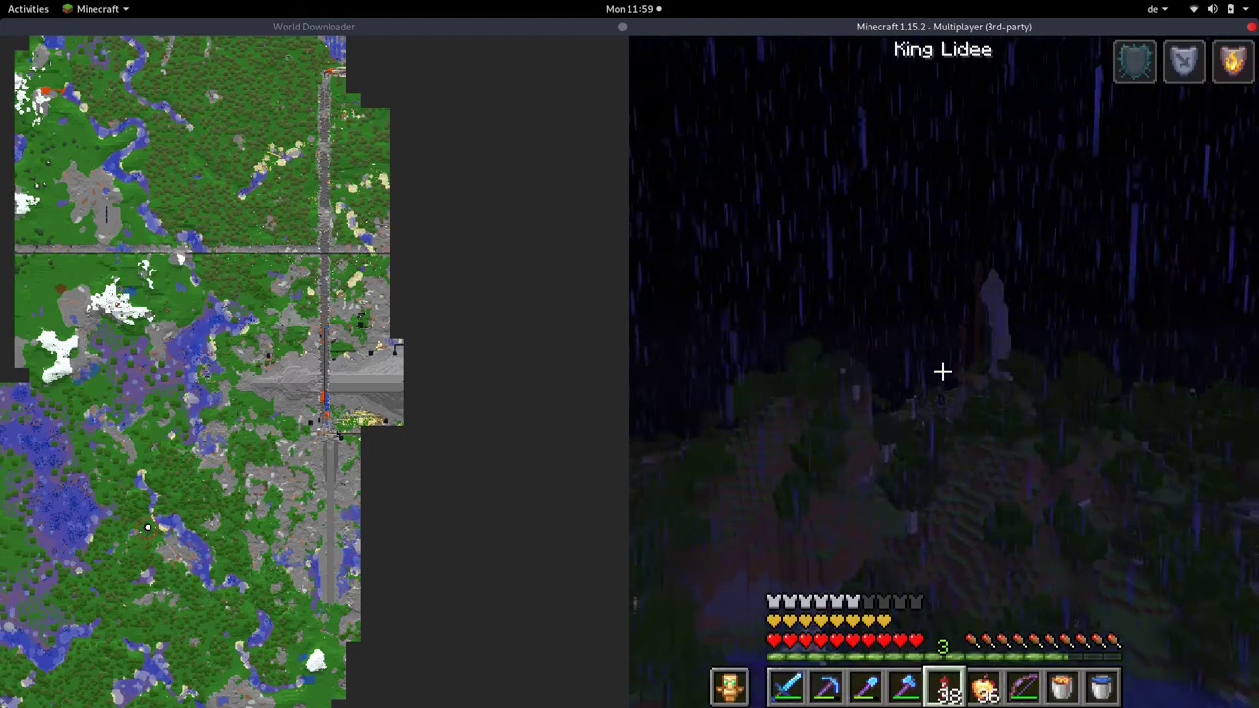
- Disconnect from the Minecraft server and close the World Downloader map window
key(Escape)
click(890, 426)
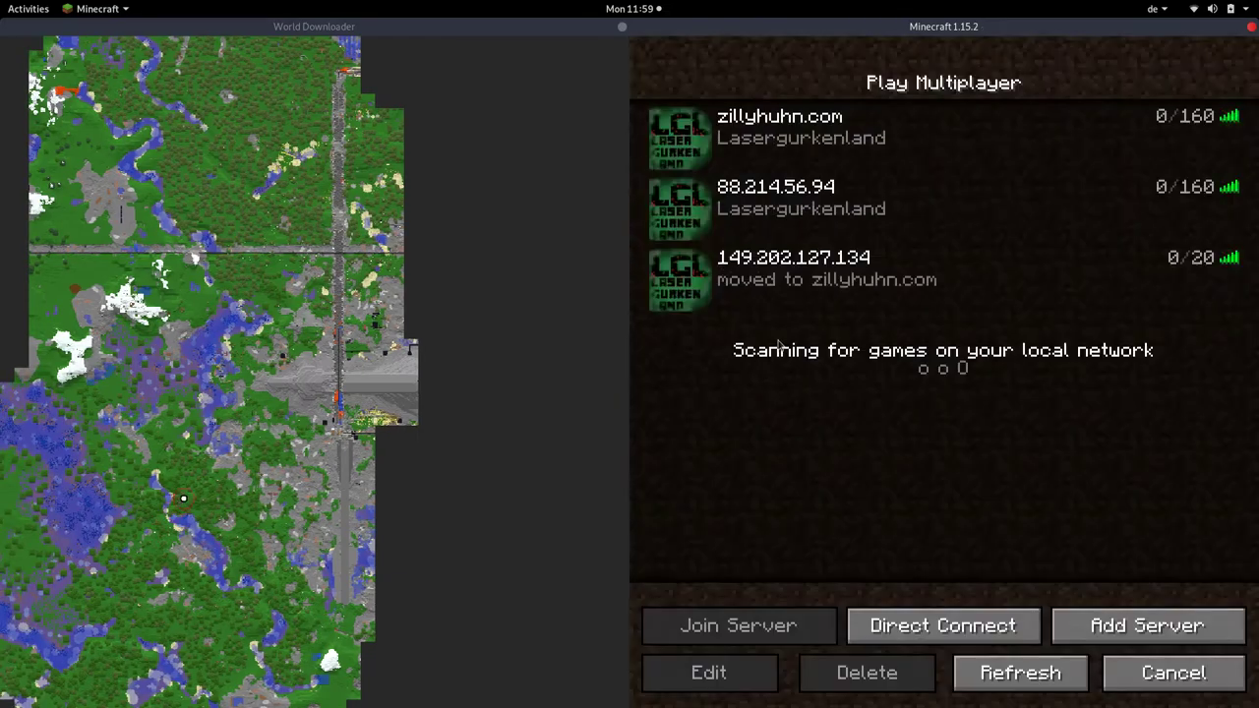
key(alt+Tab)
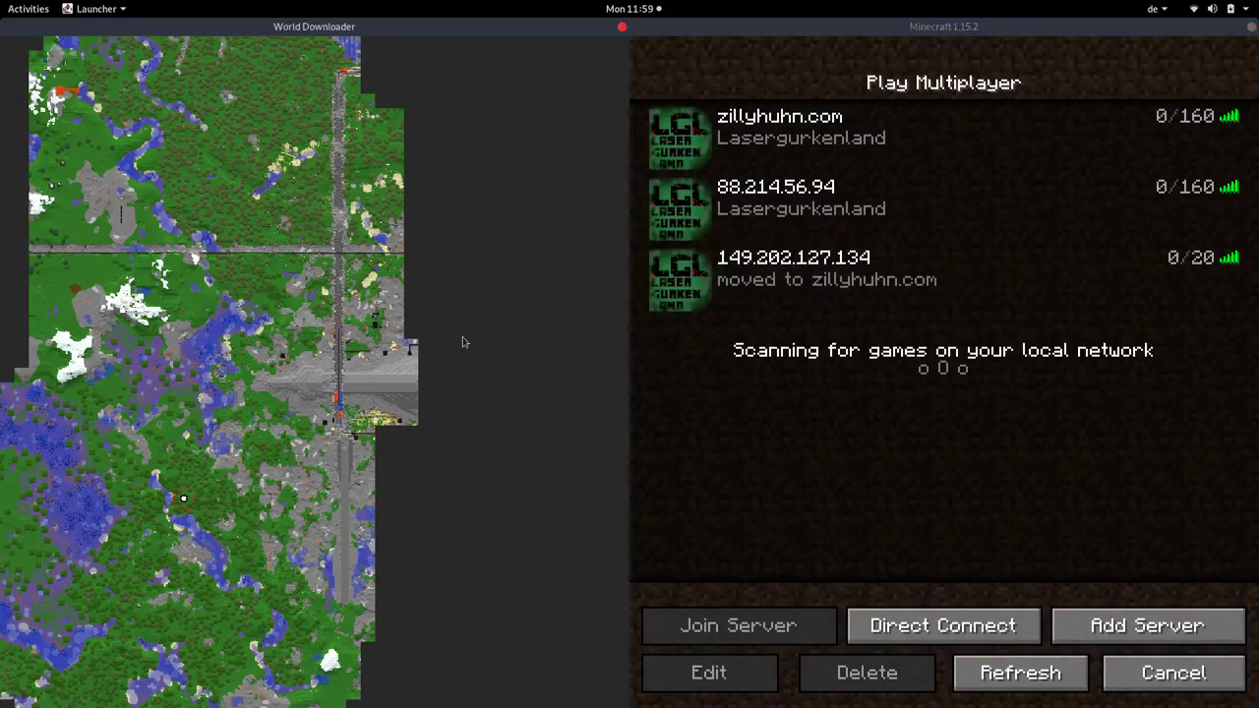
click(621, 26)
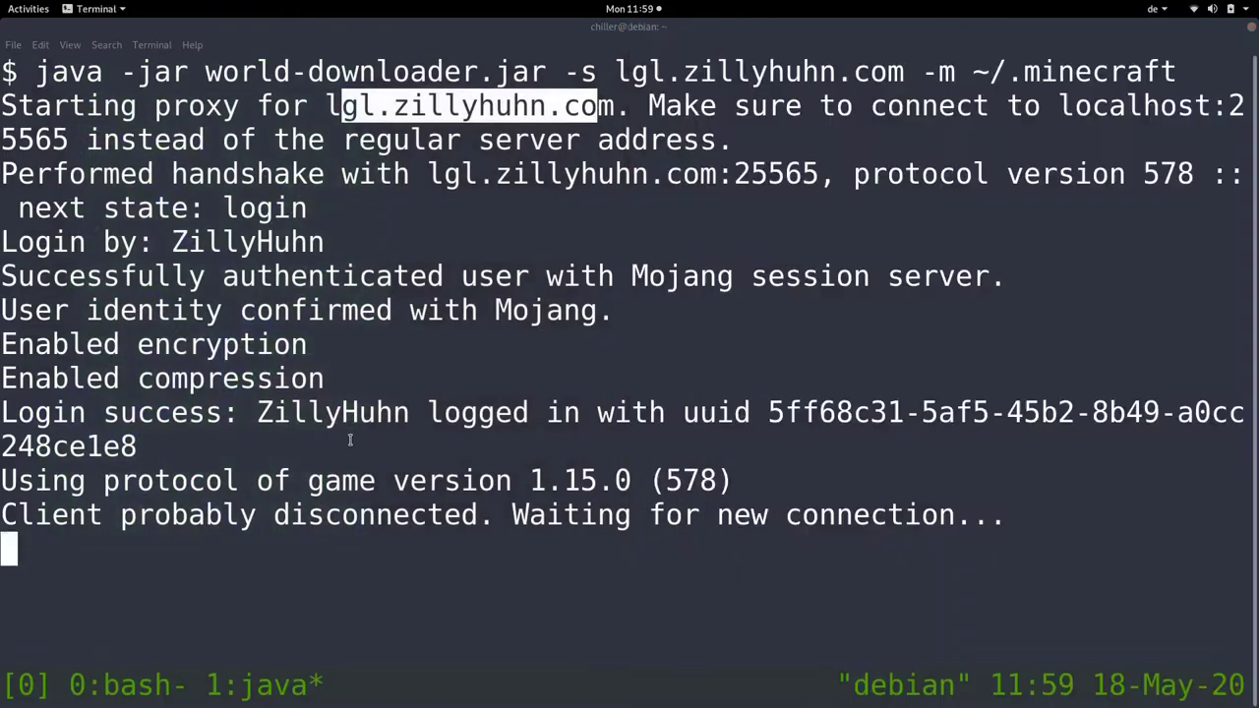
- Stop the running world-downloader process in the terminal
click(349, 439)
key(ctrl+c)
key(ctrl+c)
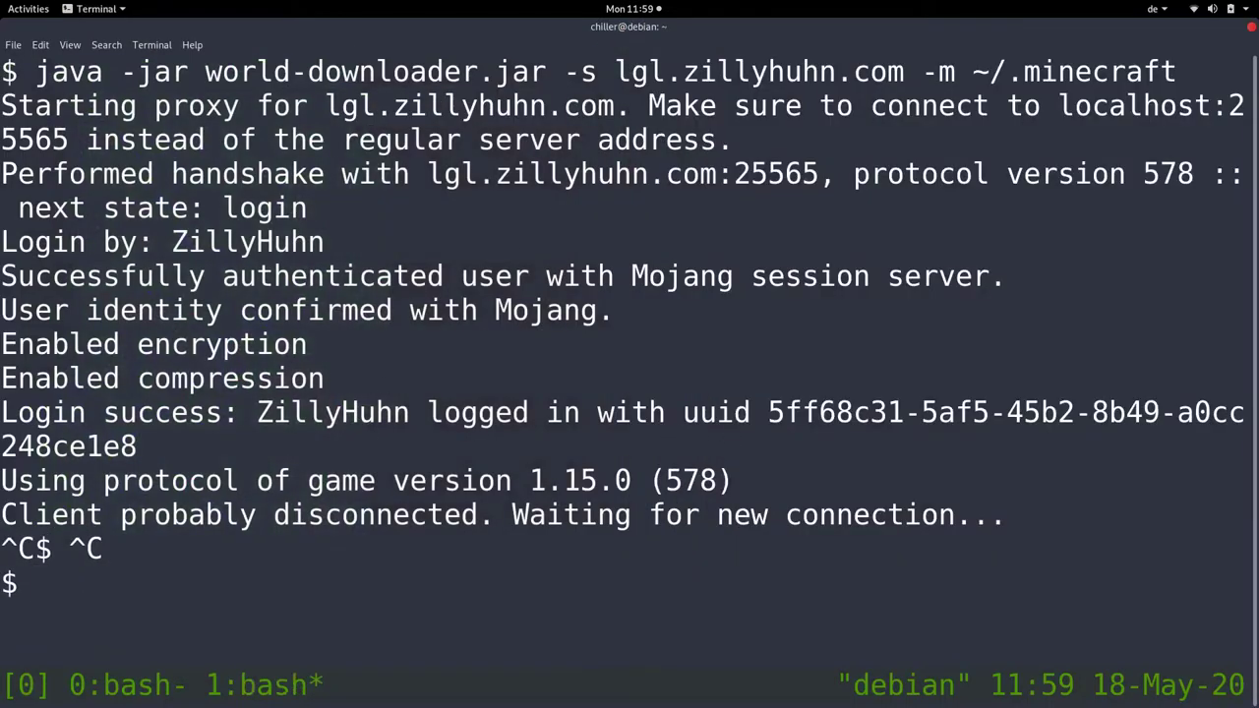
- List the current directory with ls and highlight the downloaded world folder
text(ls)
key(Return)
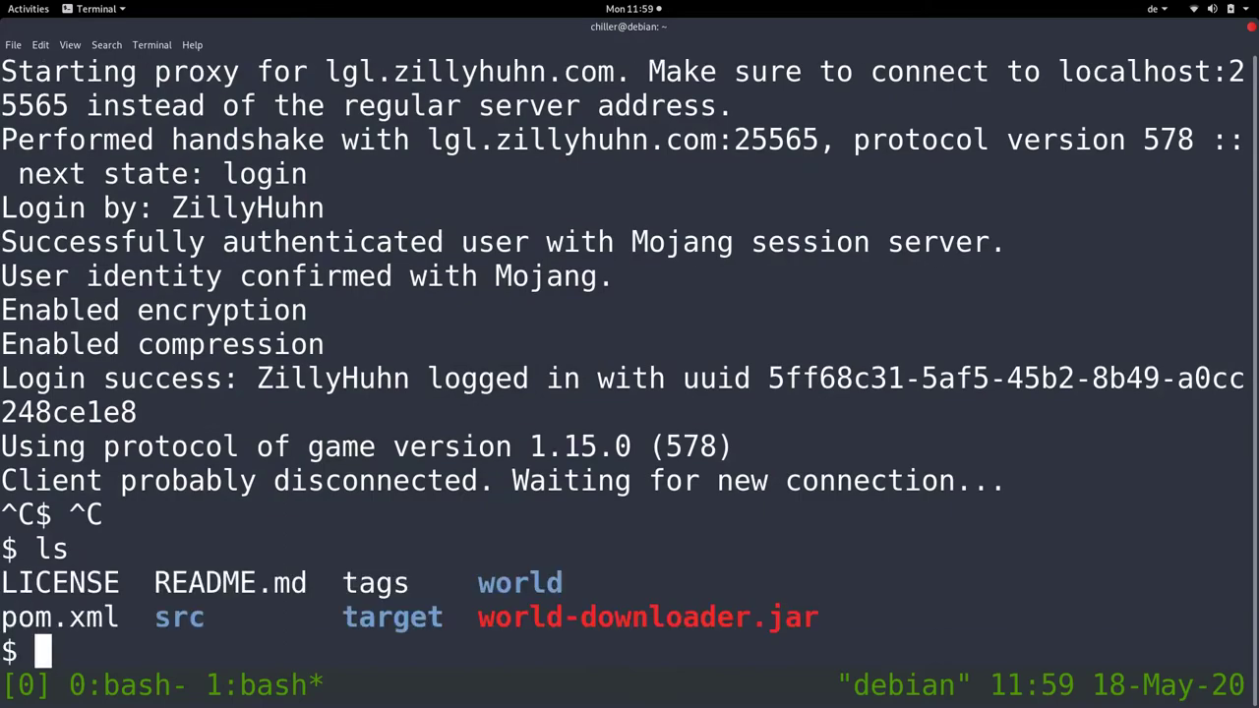
drag(482, 583, 558, 581)
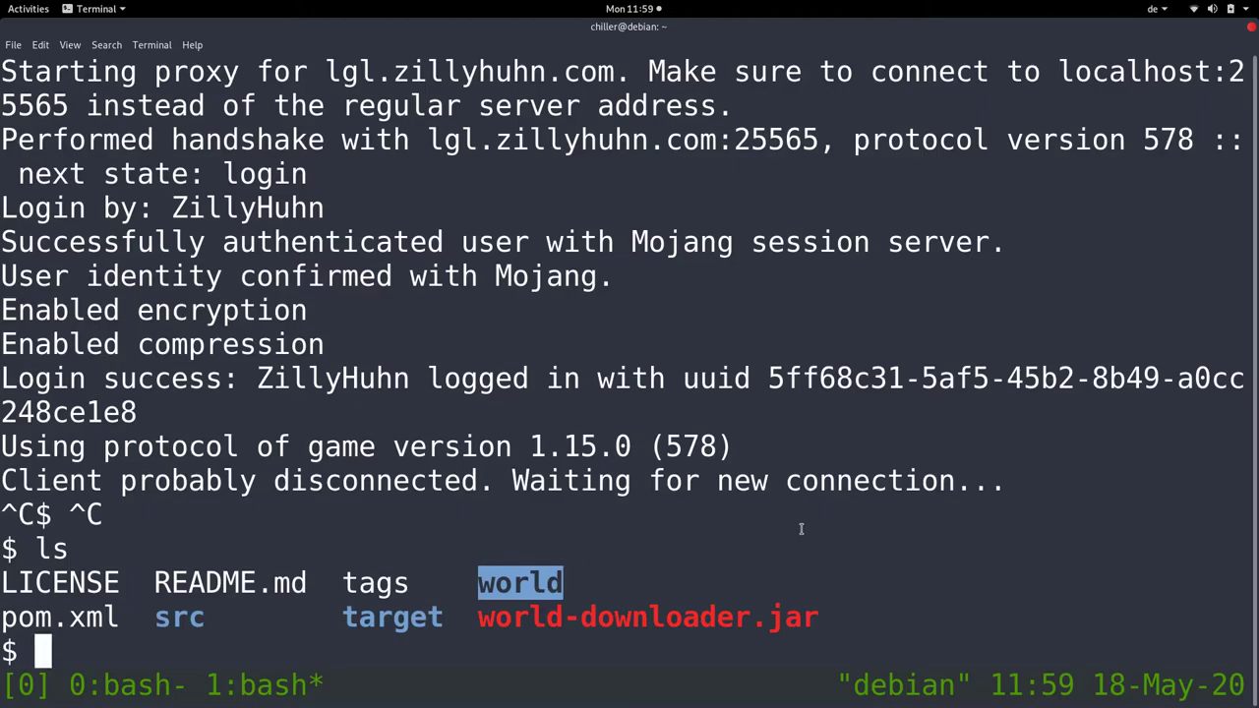
double_click(506, 586)
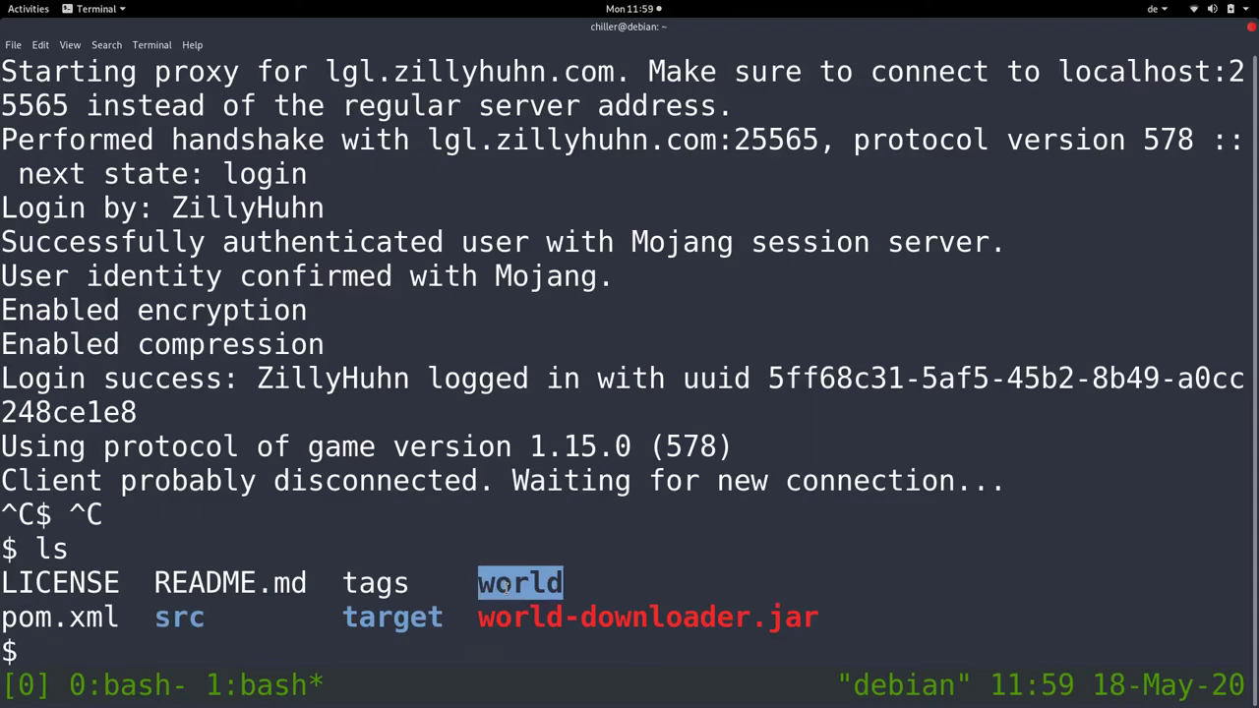